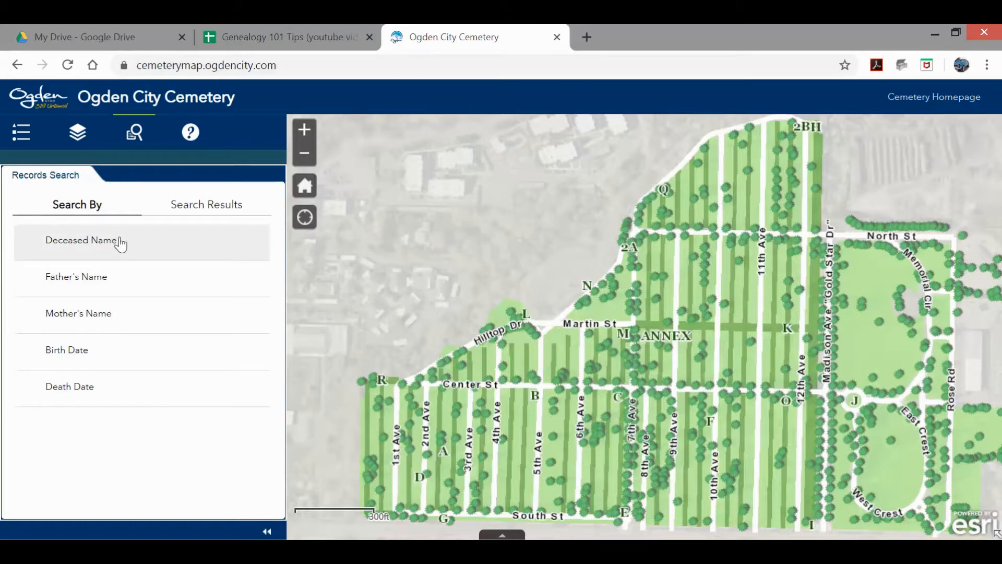
Search the cemetery records by deceased name, replacing the sample name with the family surname
left_click(119, 242)
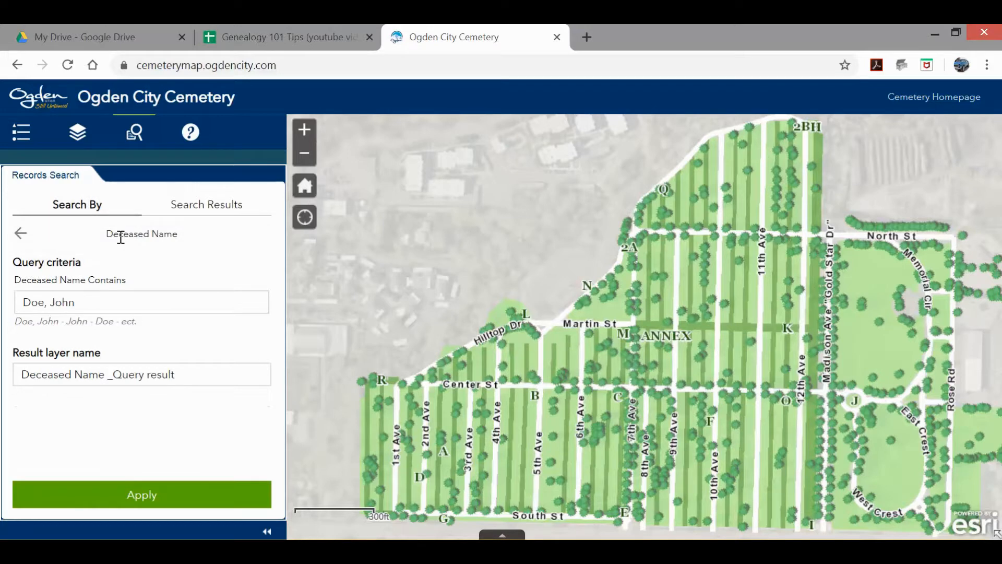
left_click(99, 295)
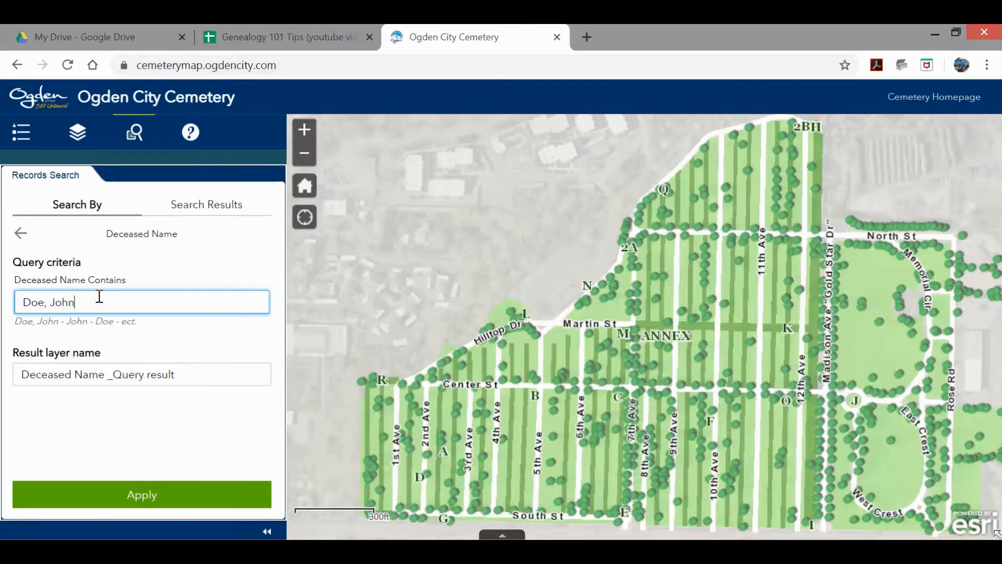
key("BackSpace")
key("BackSpace")
key("BackSpace")
key("BackSpace")
key("BackSpace")
key("BackSpace")
key("BackSpace")
key("BackSpace")
key("BackSpace")
type("kap")
left_click(137, 493)
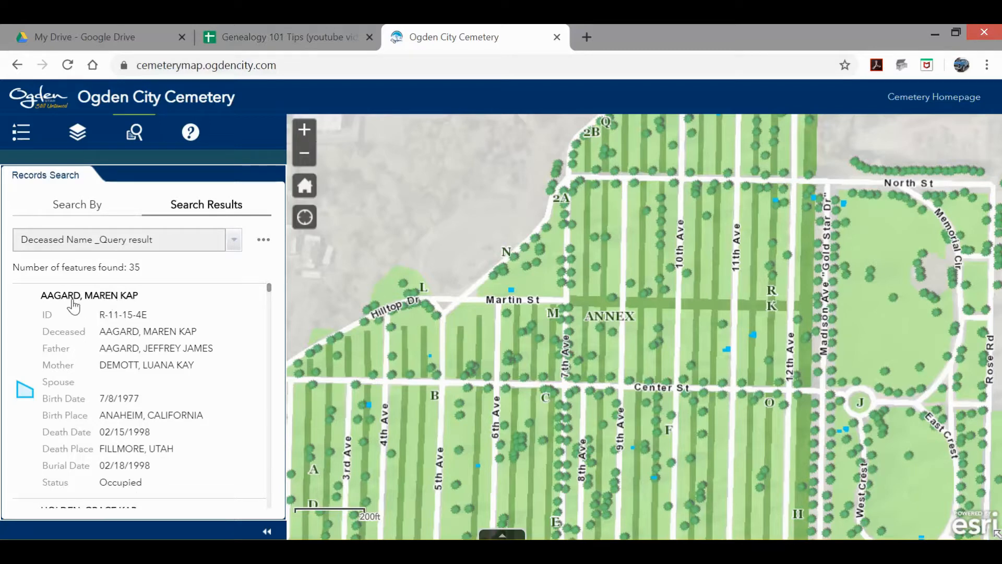
Look through the search results for burial records of people with the family surname, checking their ID, parents and dates
scroll(257, 309, "down", 3)
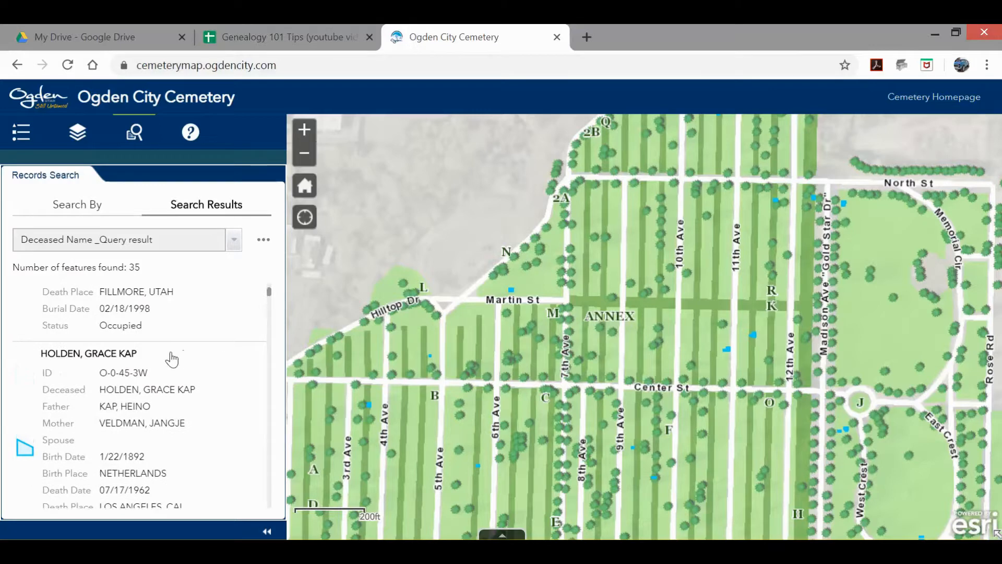
scroll(232, 365, "down", 2)
scroll(232, 366, "down", 3)
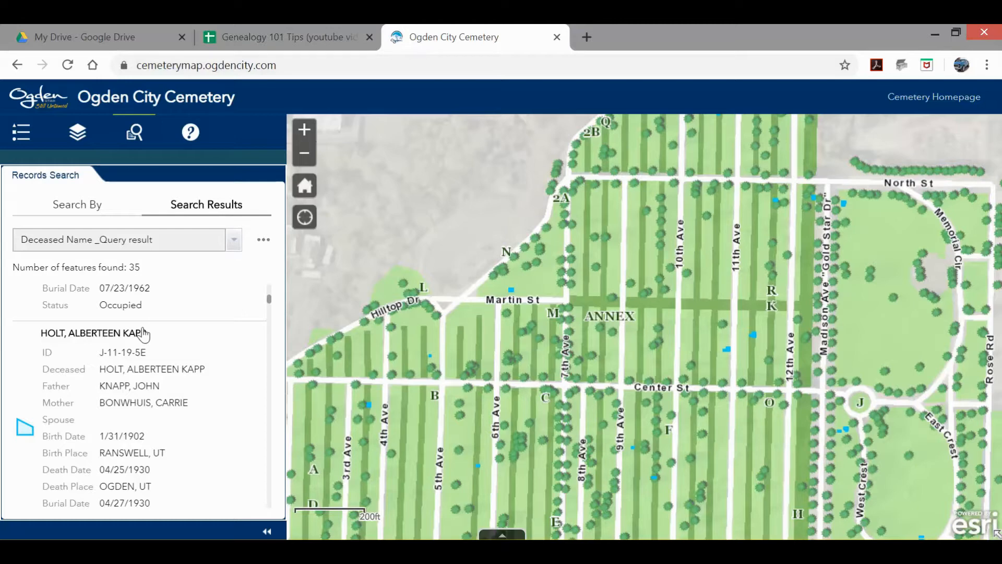
scroll(171, 340, "down", 4)
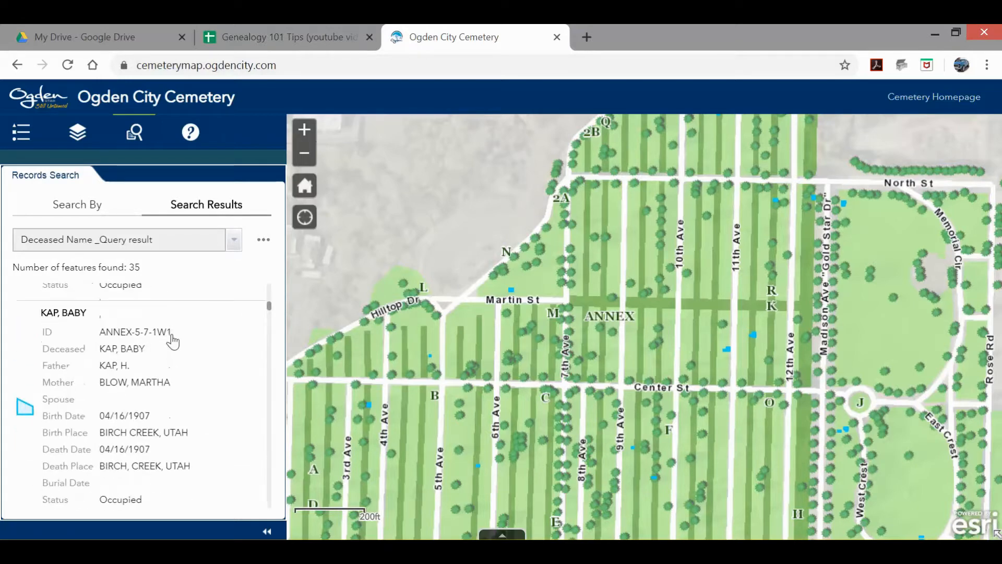
scroll(173, 342, "down", 2)
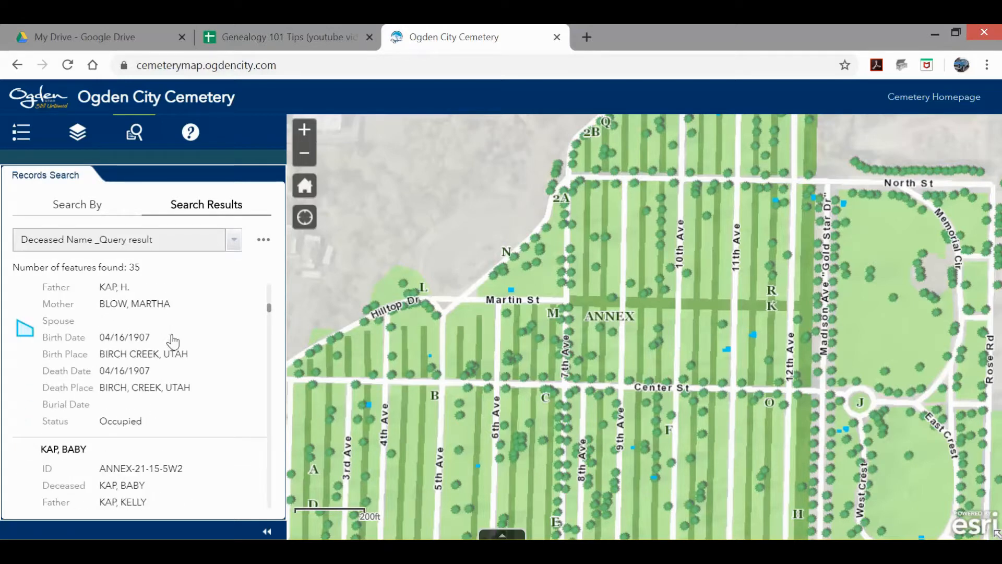
scroll(173, 342, "up", 4)
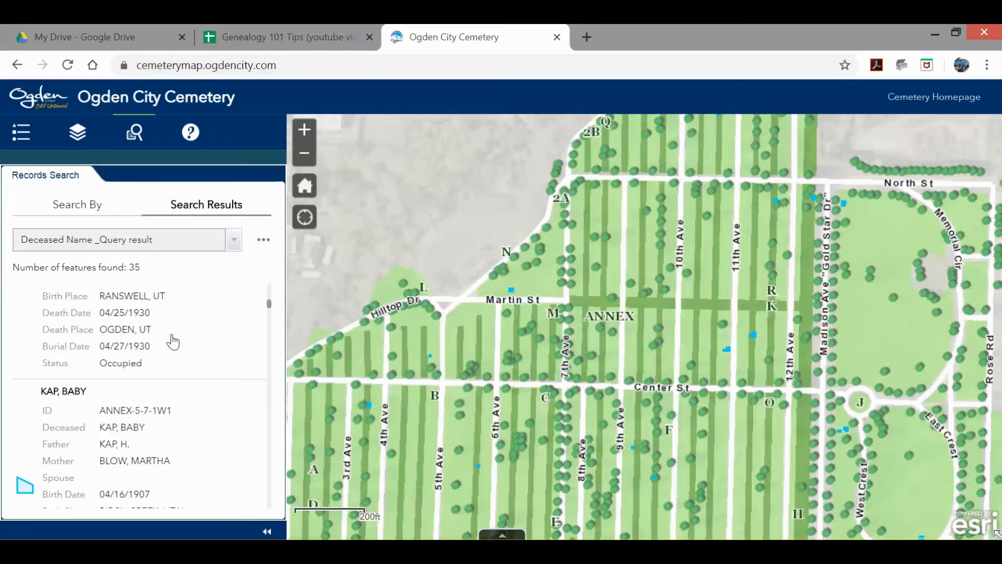
Arrange the Excel burial spreadsheet and the cemetery records browser window side by side, and reduce the worksheet zoom to 90%
left_click(958, 32)
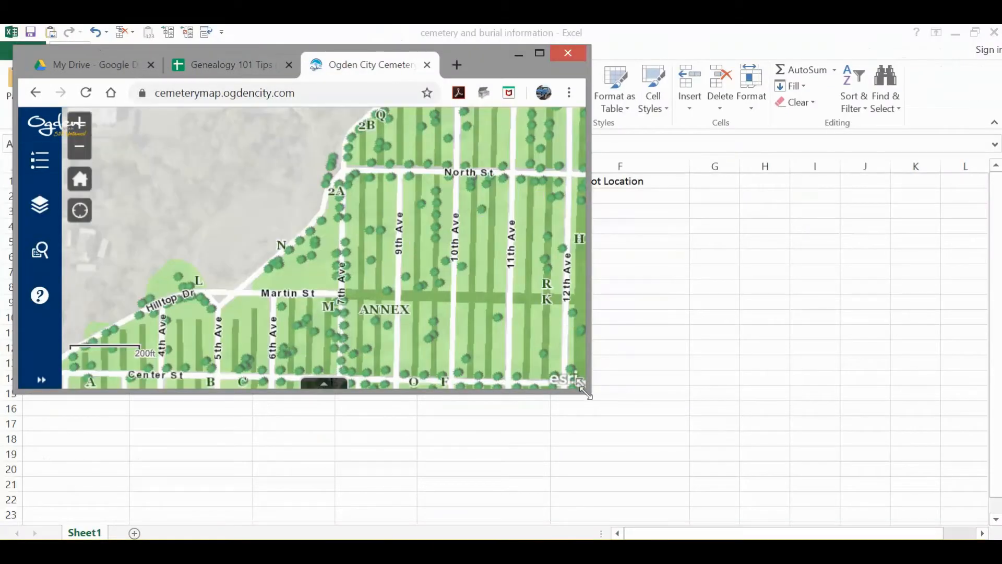
left_click_drag(585, 393, 597, 533)
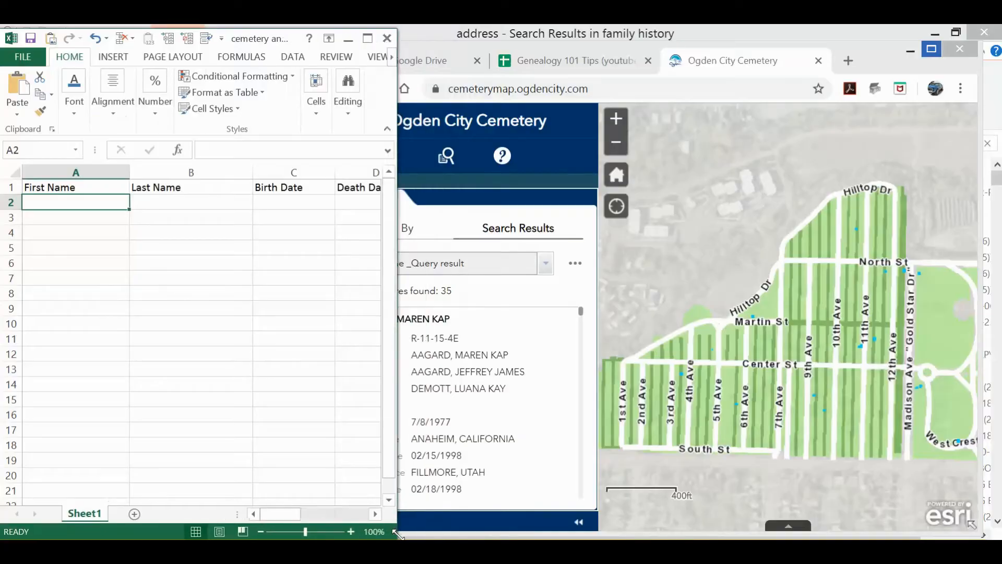
left_click_drag(396, 532, 311, 535)
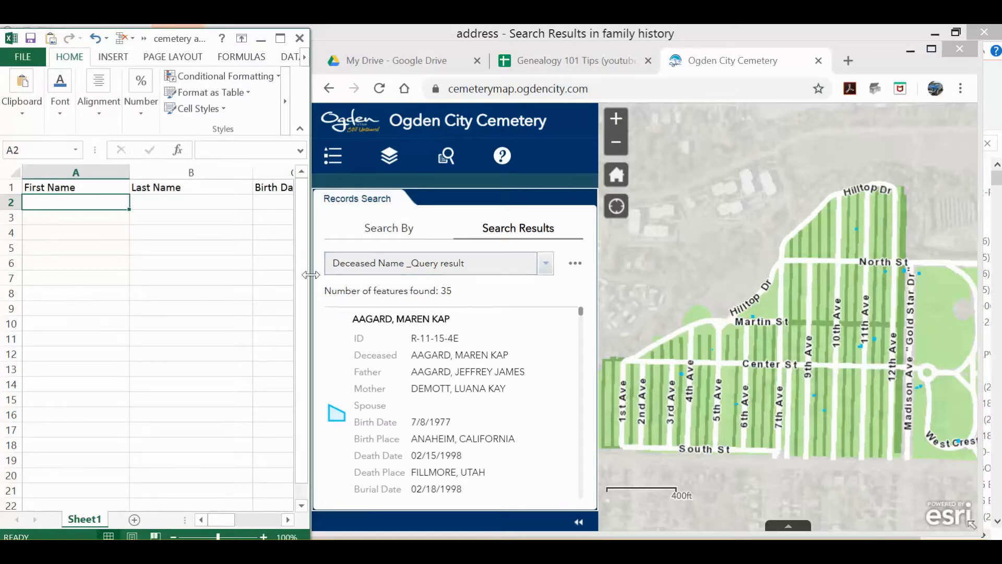
left_click_drag(311, 274, 390, 289)
left_click_drag(291, 289, 386, 296)
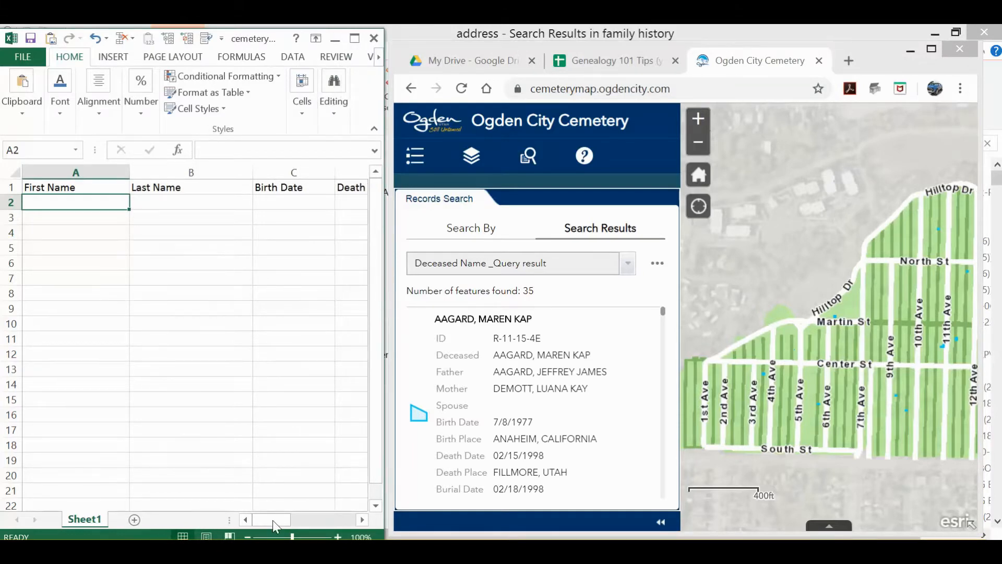
left_click(248, 536)
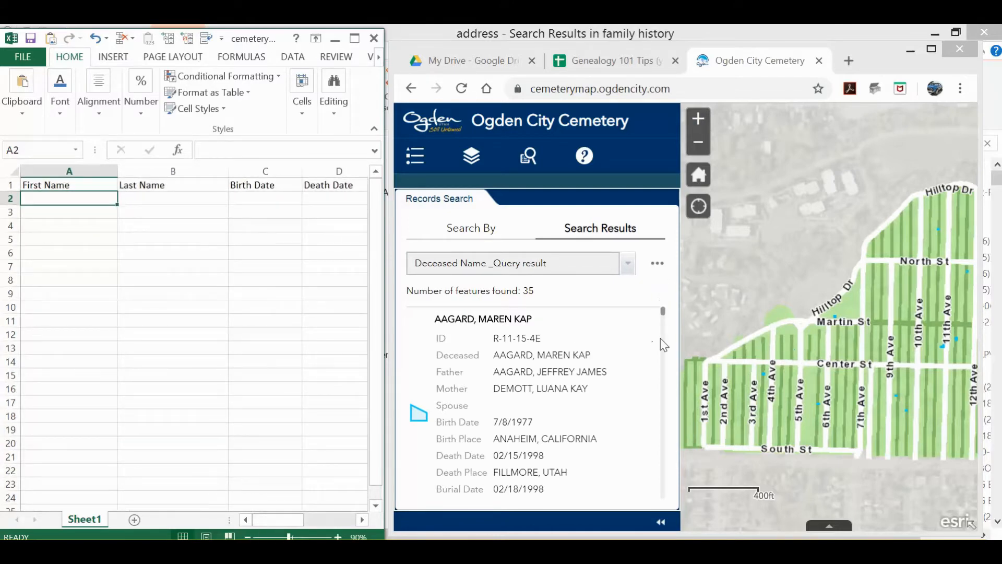
Find the first infant's record with the family surname and enter its first name in A2 and last name in B2
left_click_drag(662, 315, 664, 324)
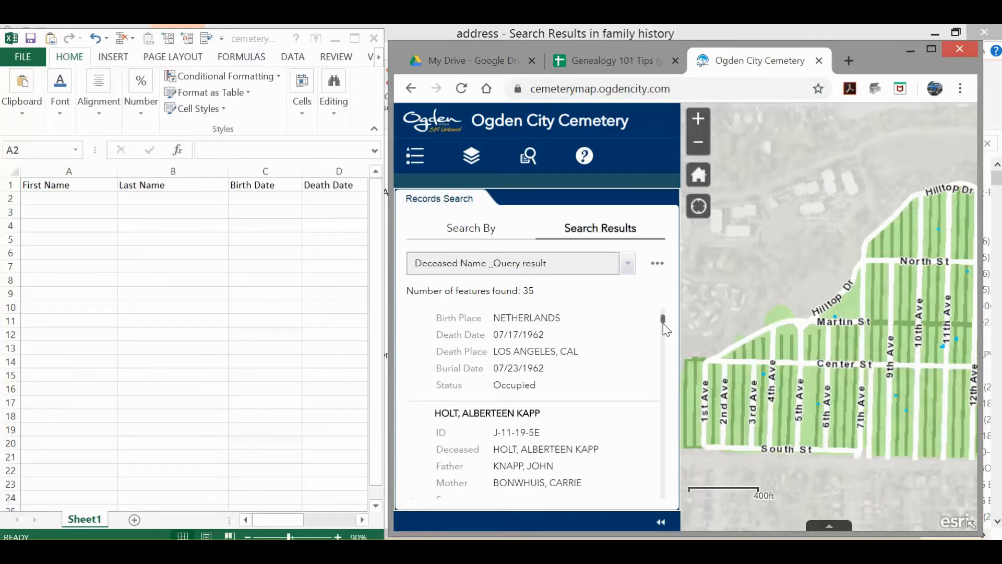
left_click_drag(663, 325, 661, 332)
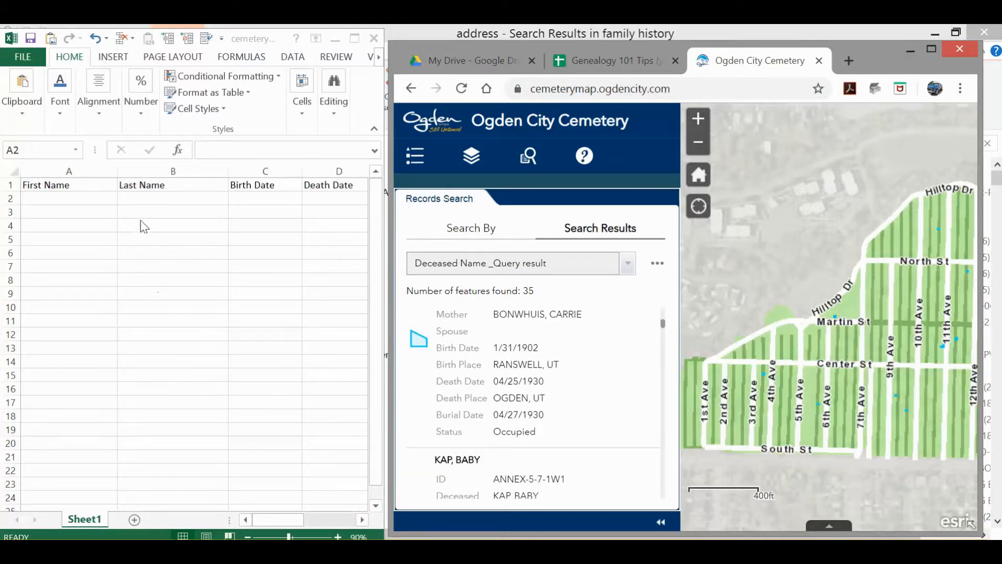
left_click(90, 201)
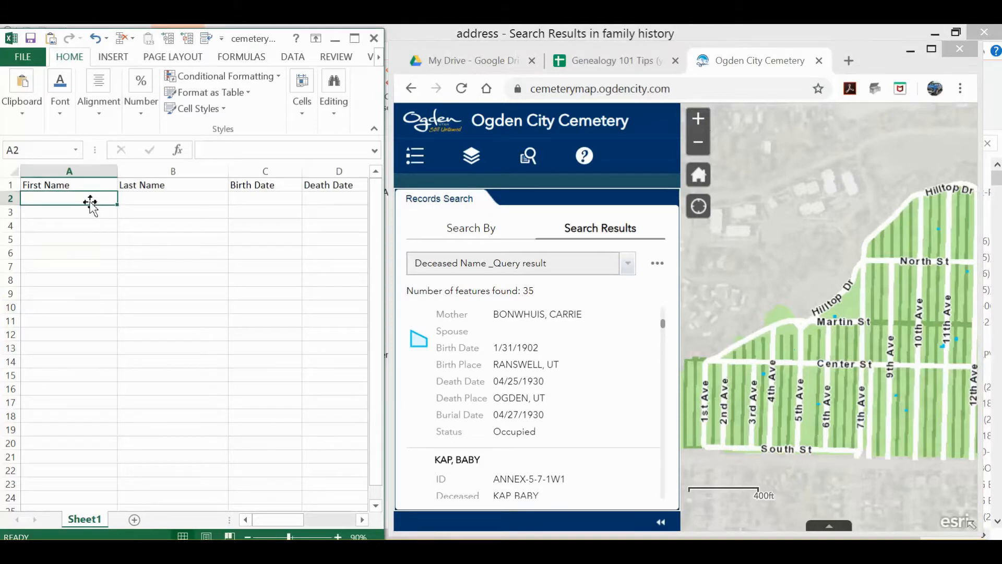
type("Baby")
key("Tab")
type("Kap")
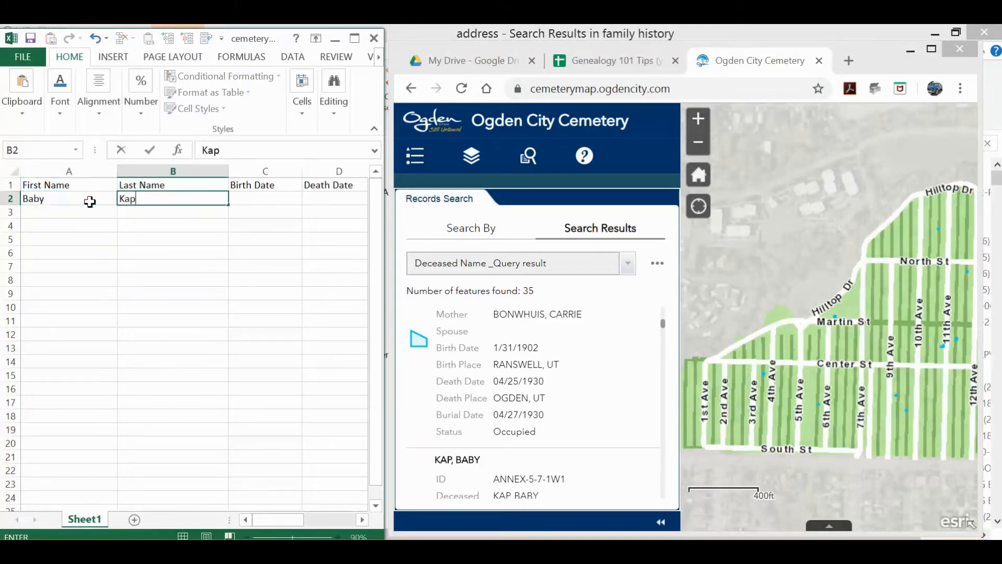
key("Tab")
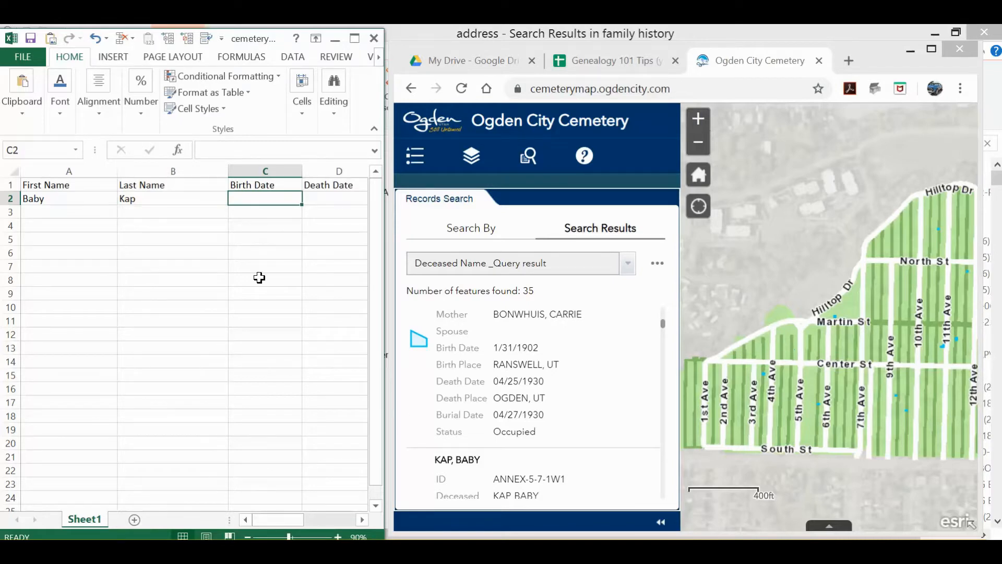
Read the infant's birth date in the cemetery record and enter it in C2 in year-month-day form
left_click_drag(665, 326, 668, 327)
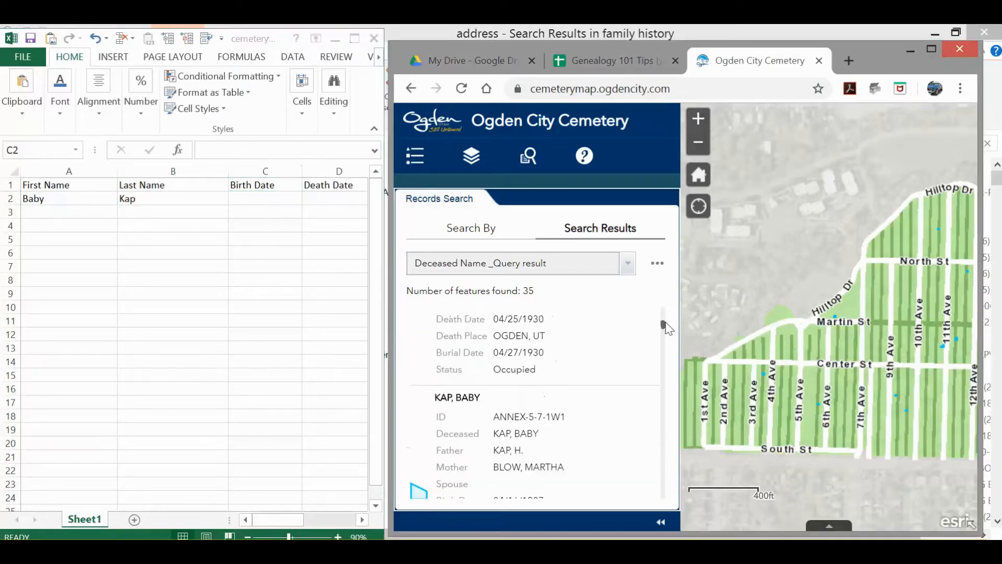
scroll(667, 328, "down", 2)
scroll(672, 332, "down", 1)
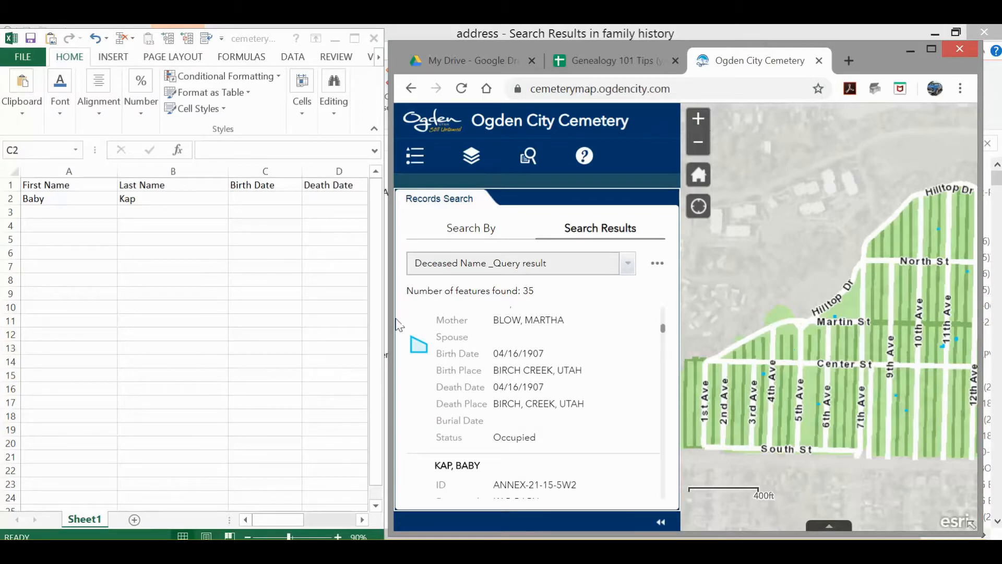
left_click(264, 197)
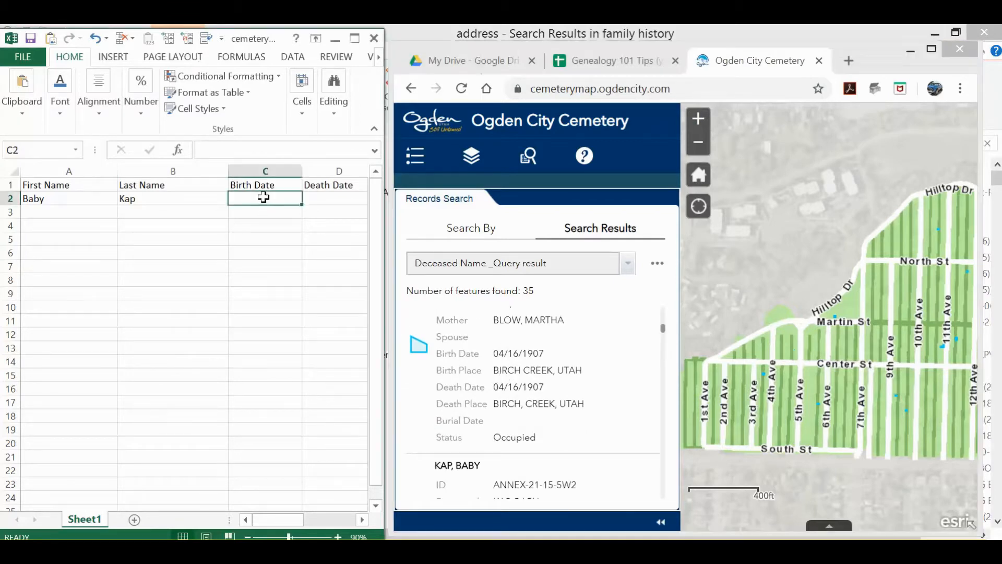
type("10")
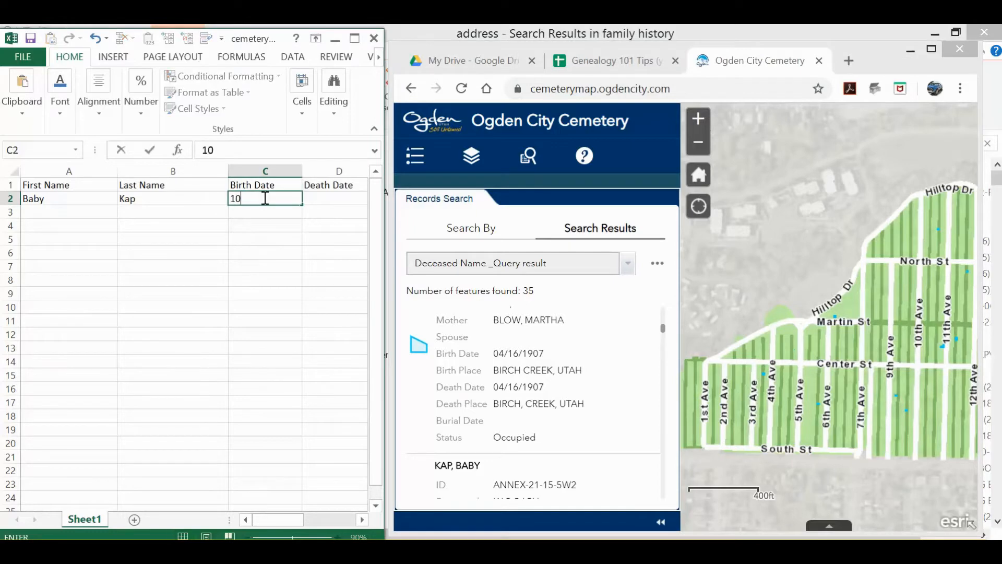
key("BackSpace")
key("BackSpace")
key("BackSpace")
type("907-04-16")
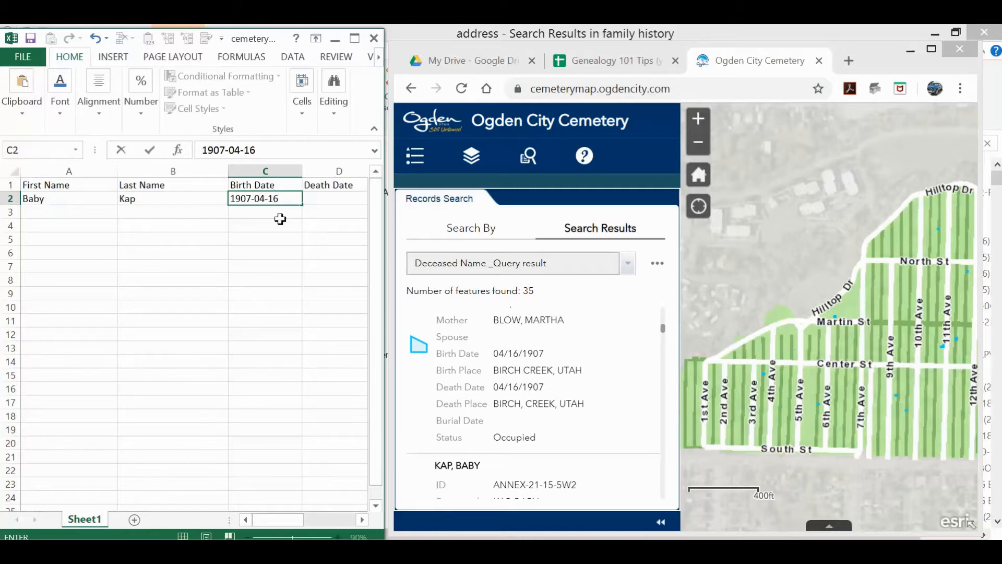
Enter the infant's death date from the cemetery record in D2 in year-month-day form
left_click(318, 200)
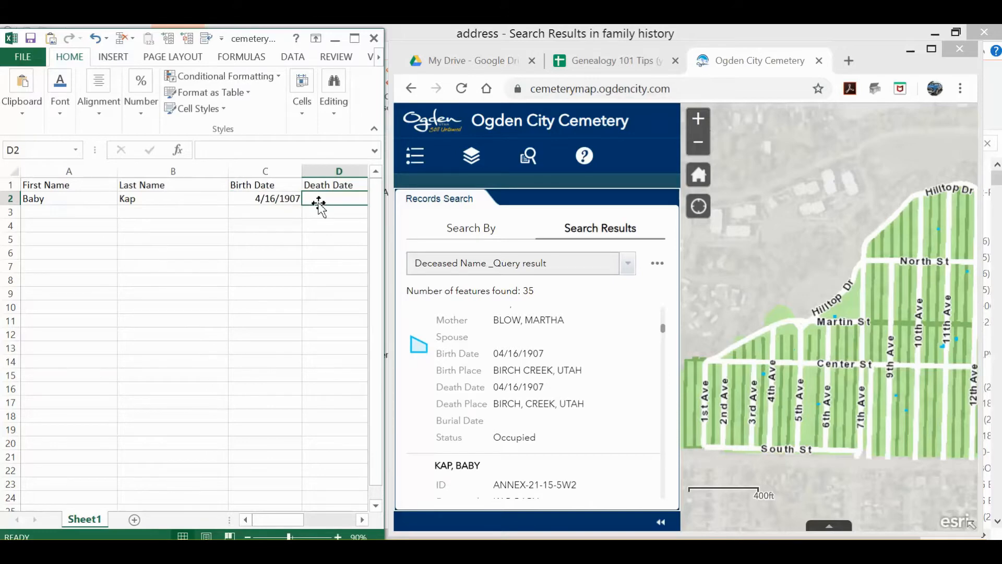
type("1907-")
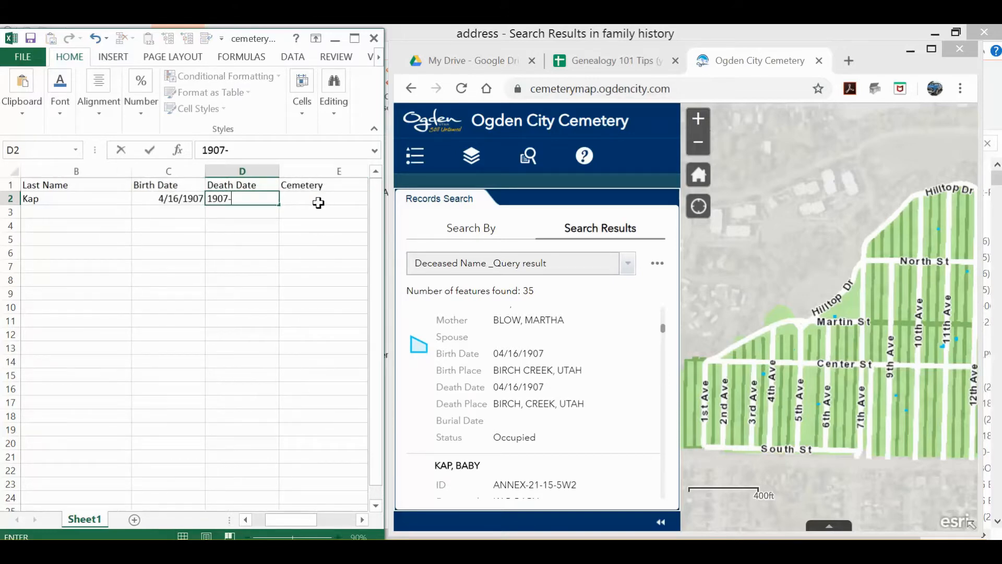
type("04-016-16")
key("Return")
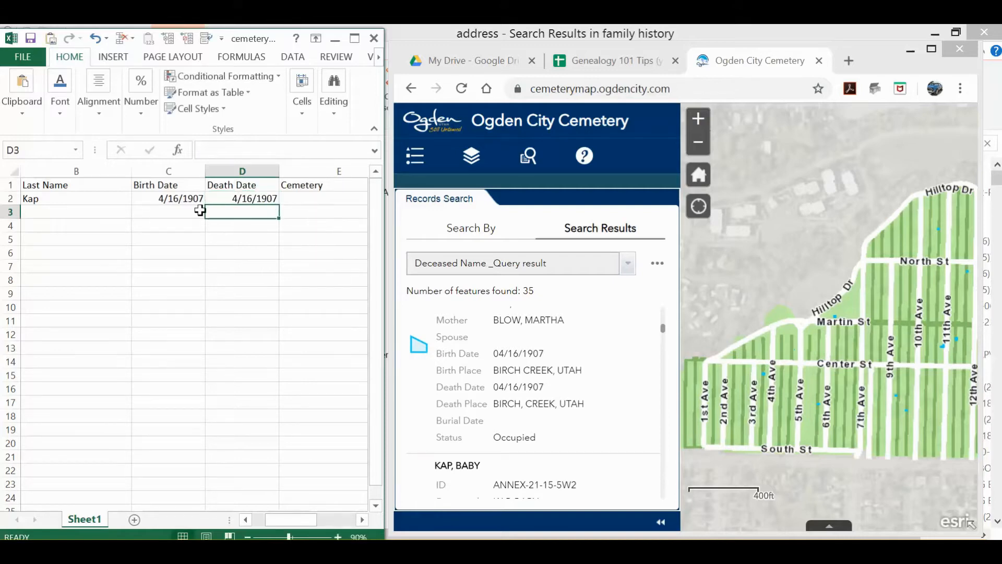
Format the Birth Date and Death Date columns (C and D) as Text
left_click_drag(168, 172, 219, 173)
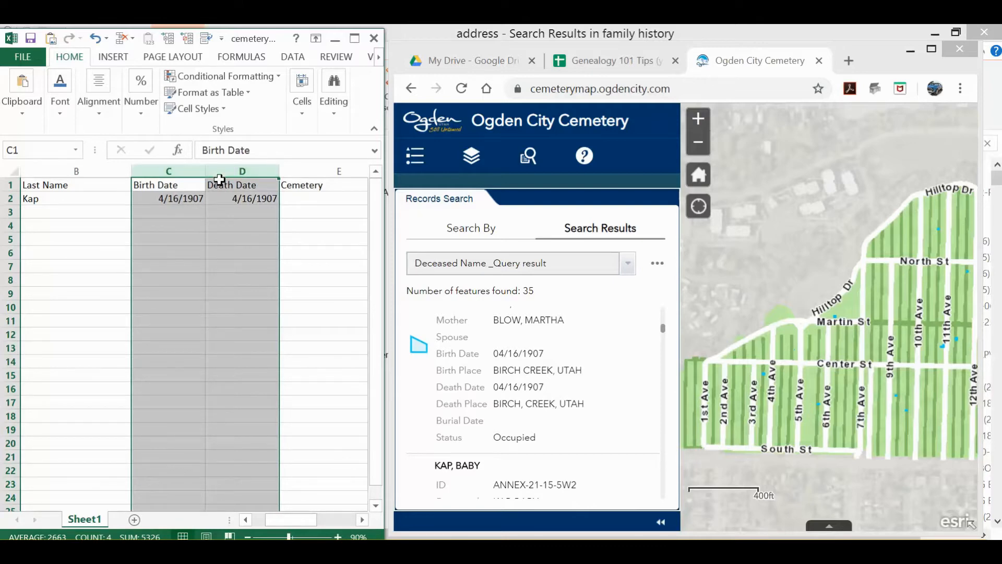
key("ctrl+1")
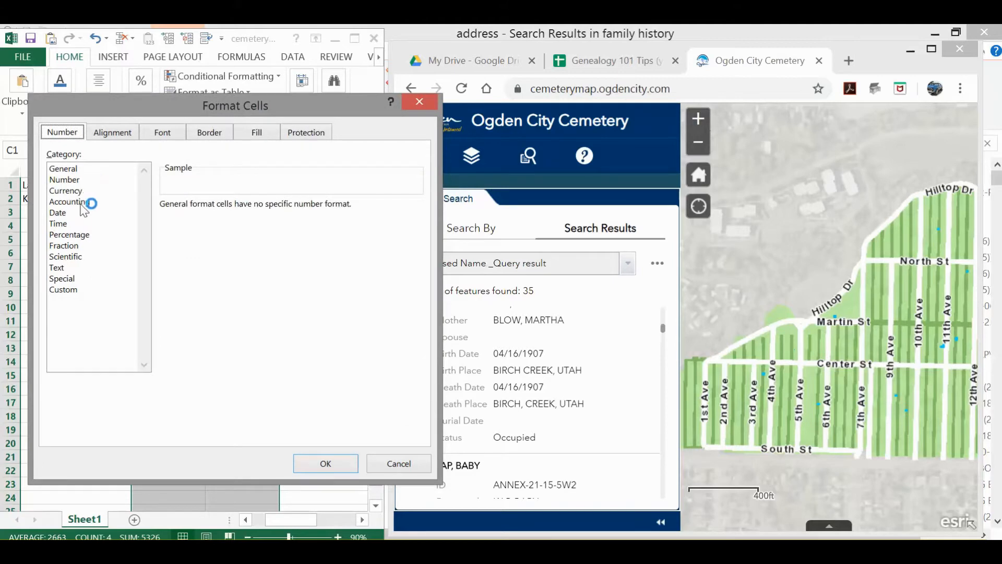
left_click(85, 267)
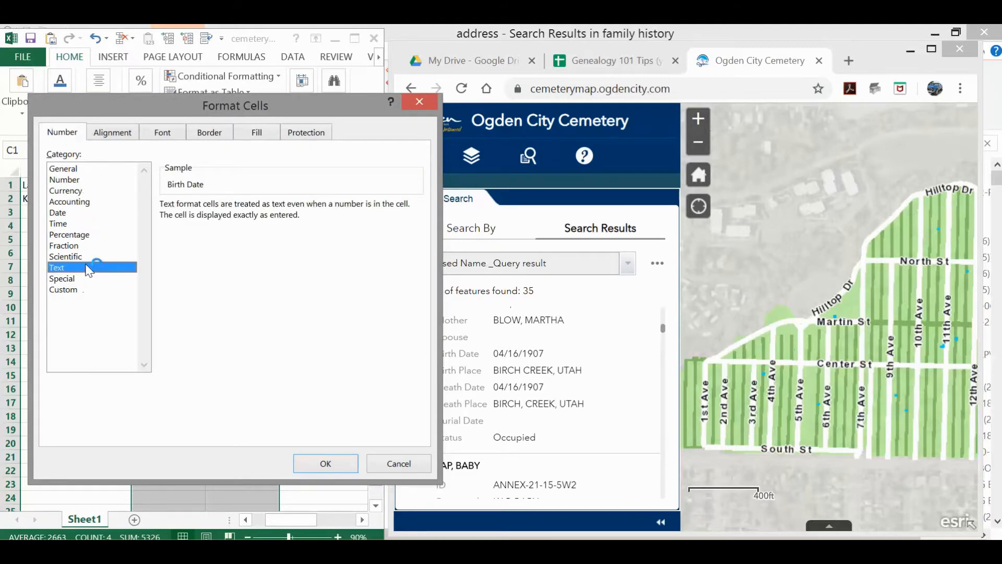
left_click(327, 464)
Re-enter the infant's birth date in C2 and death date in D2 as year-month-day text
left_click(176, 202)
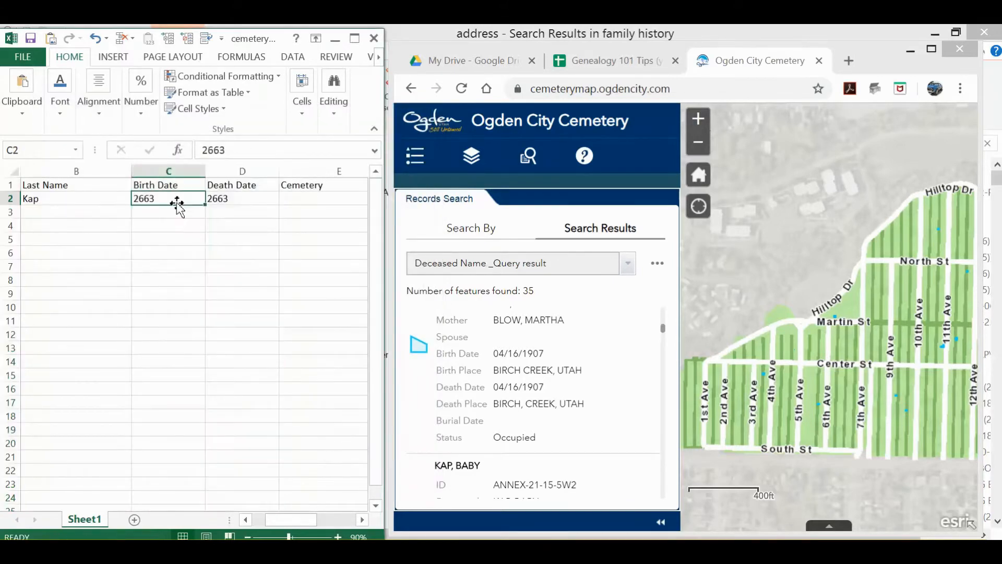
type("1907")
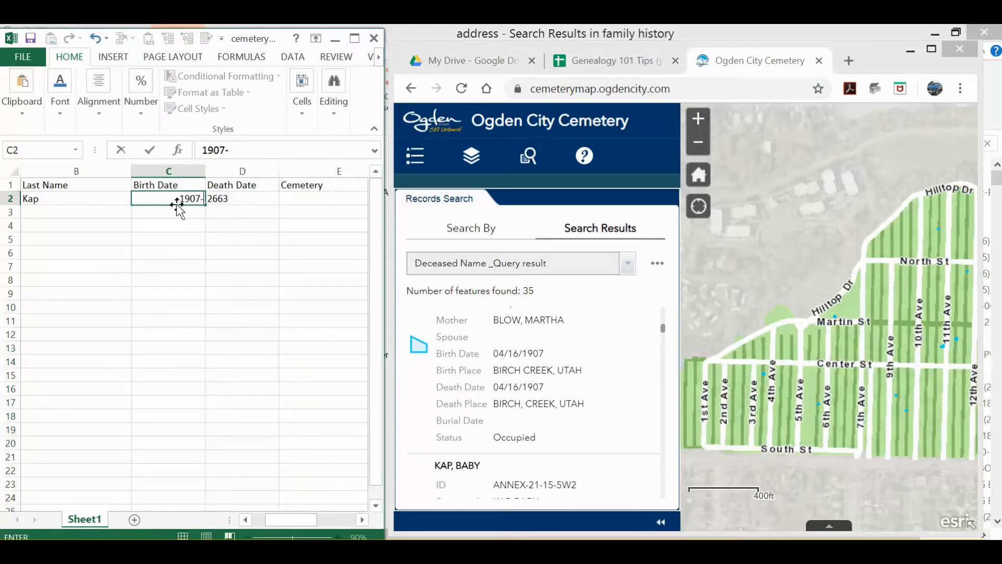
type("-04-16")
key("Tab")
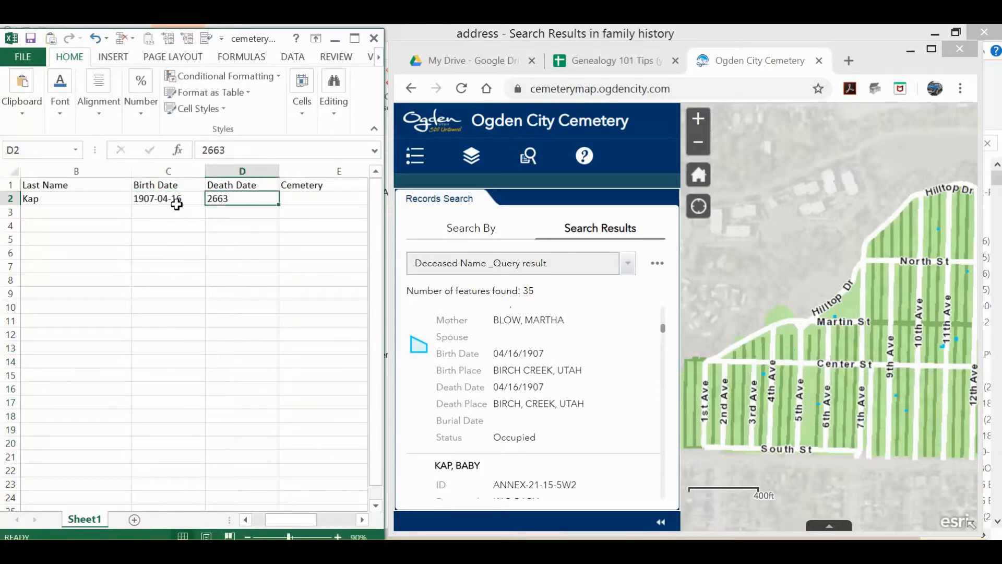
type("1907-04-")
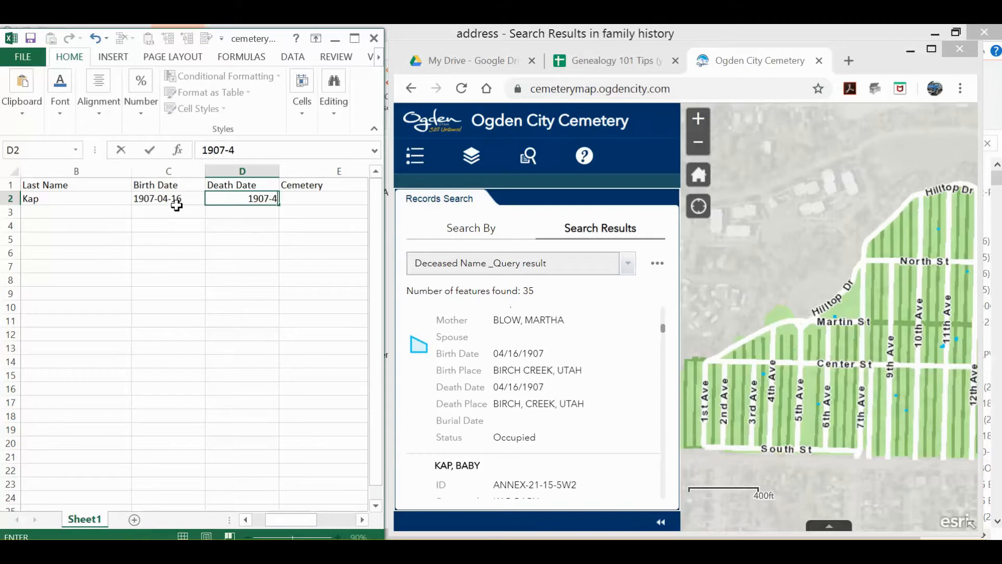
type("16")
key("Return")
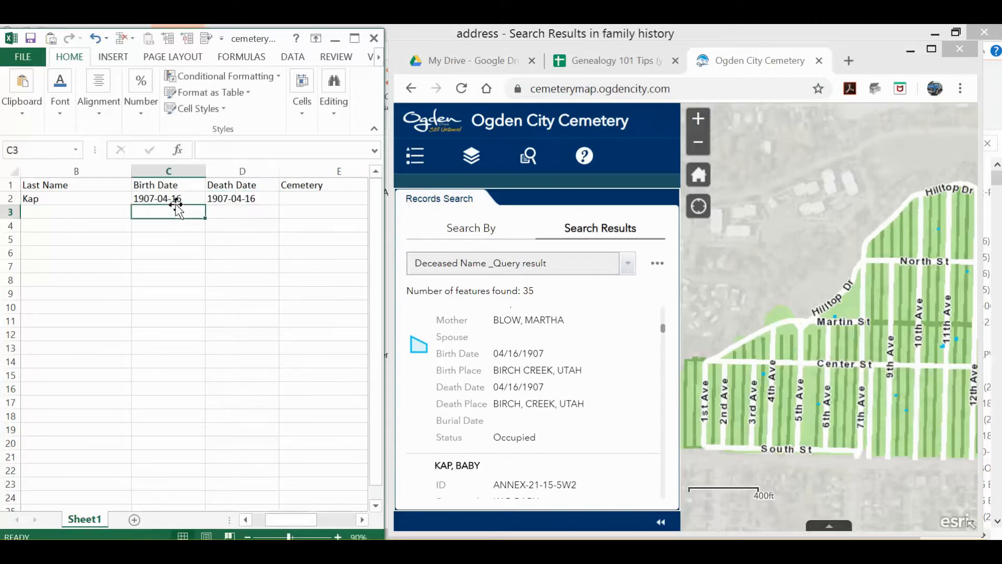
left_click(245, 519)
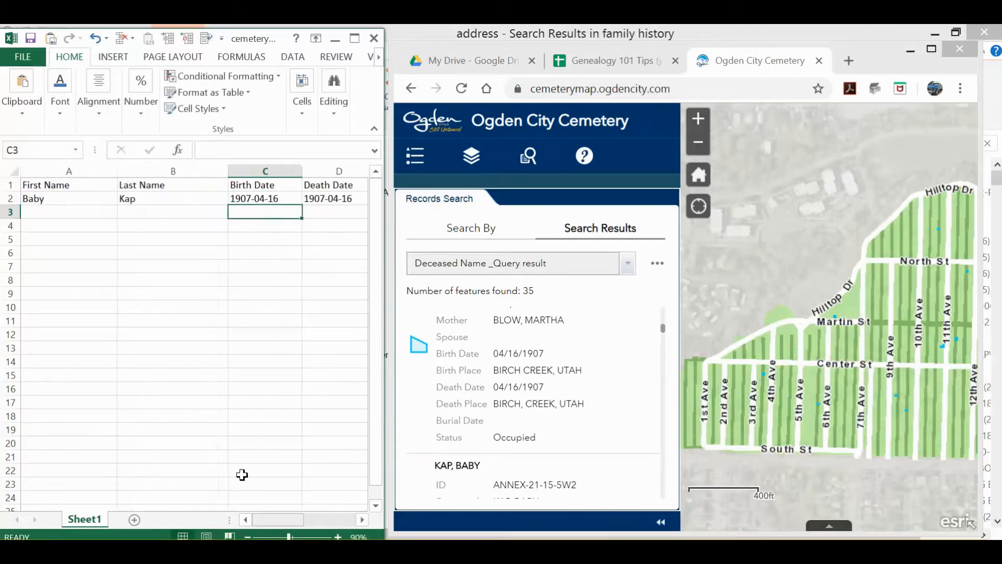
Enter the next deceased woman's name, birth date and death date from her cemetery record in row 3, with dates in year-month-day form
left_click(68, 208)
left_click_drag(663, 328, 665, 342)
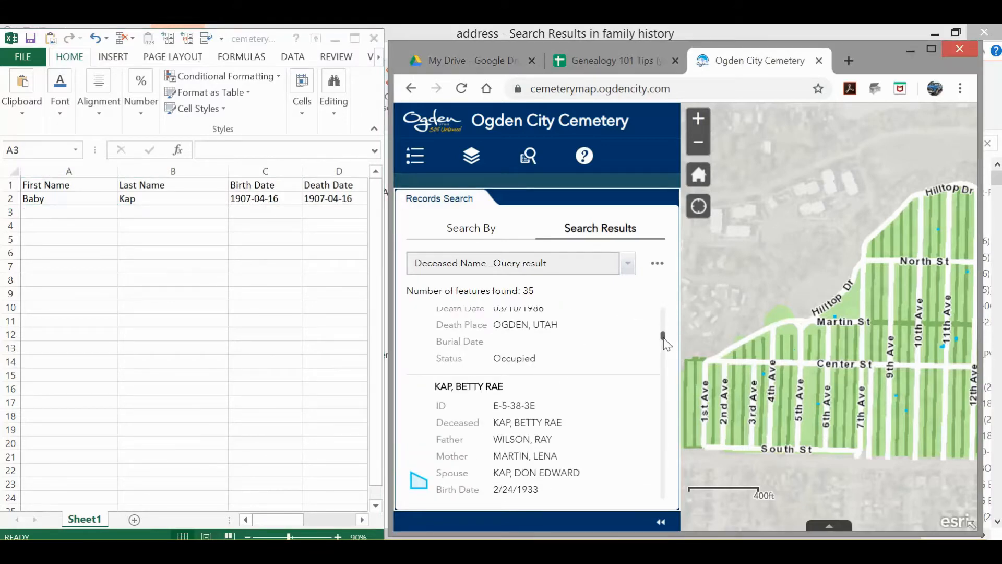
left_click(92, 219)
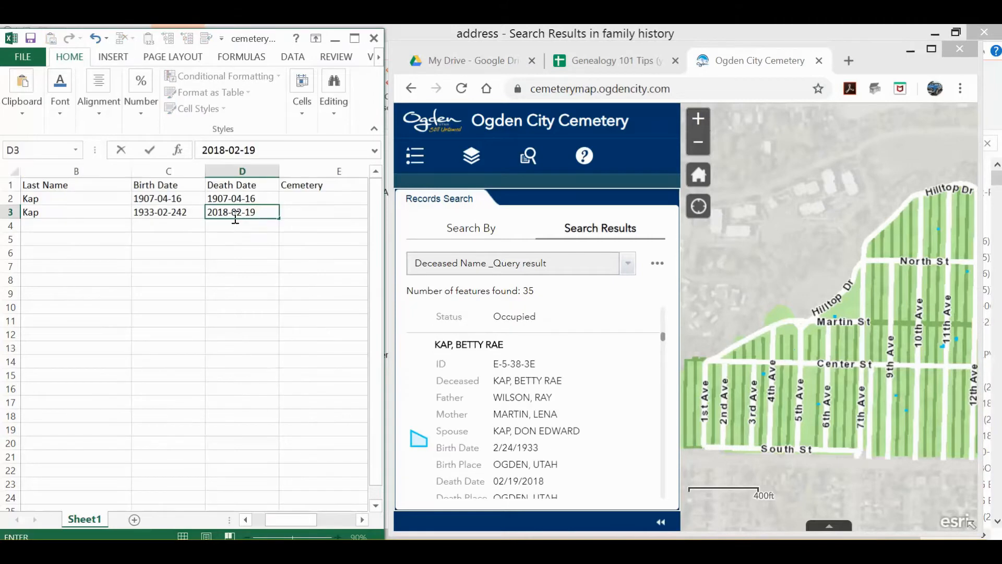
key("Tab")
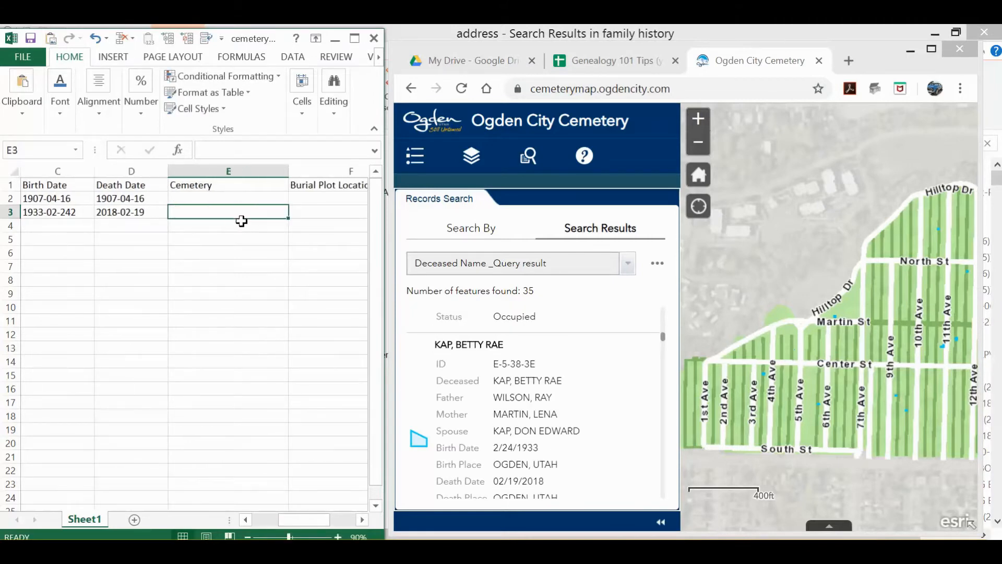
Fill in the Cemetery column for both people, entering Ogden City Cemetery in E2 and E3
key("Up")
type("Ogden Ci")
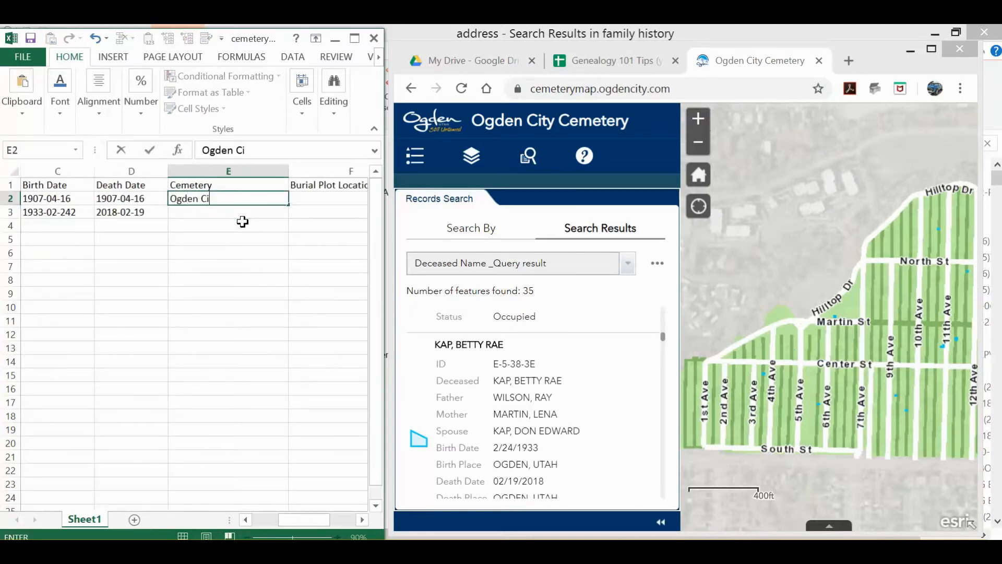
type("ty Cemetery")
key("Return")
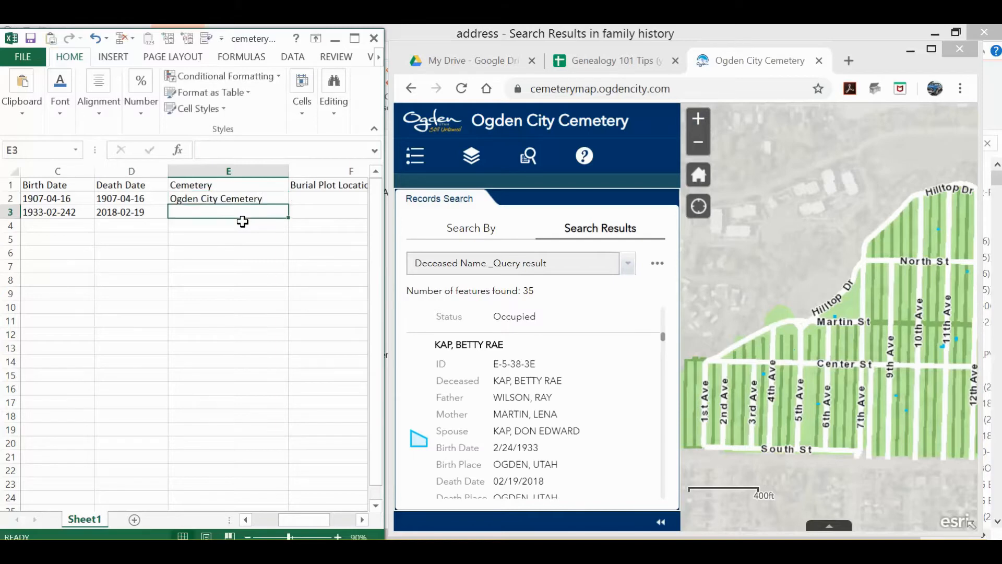
type("Ogden City Cemetery")
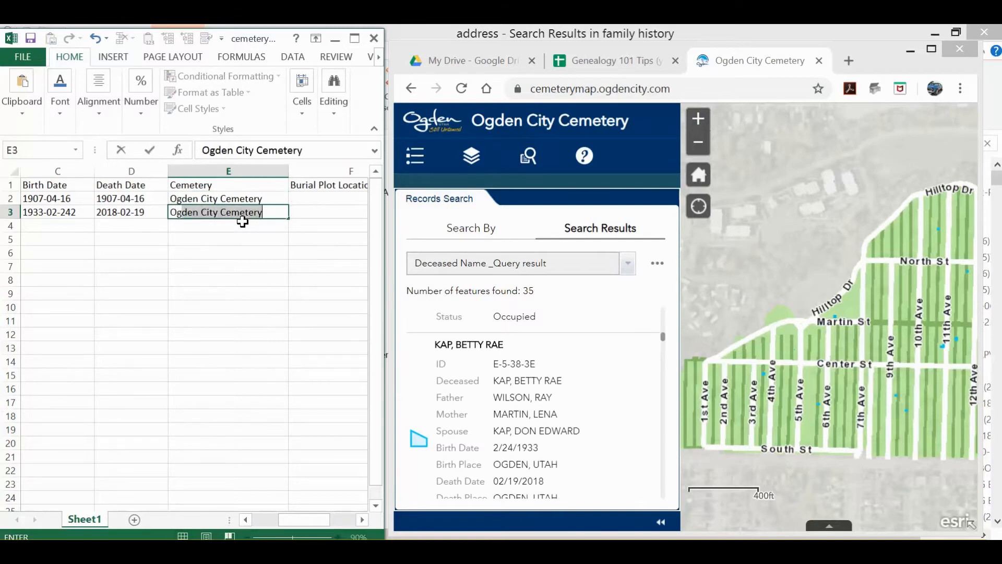
key("Up")
Enter the record's plot ID E-5-38-3E in F3 as the burial plot location
key("Right")
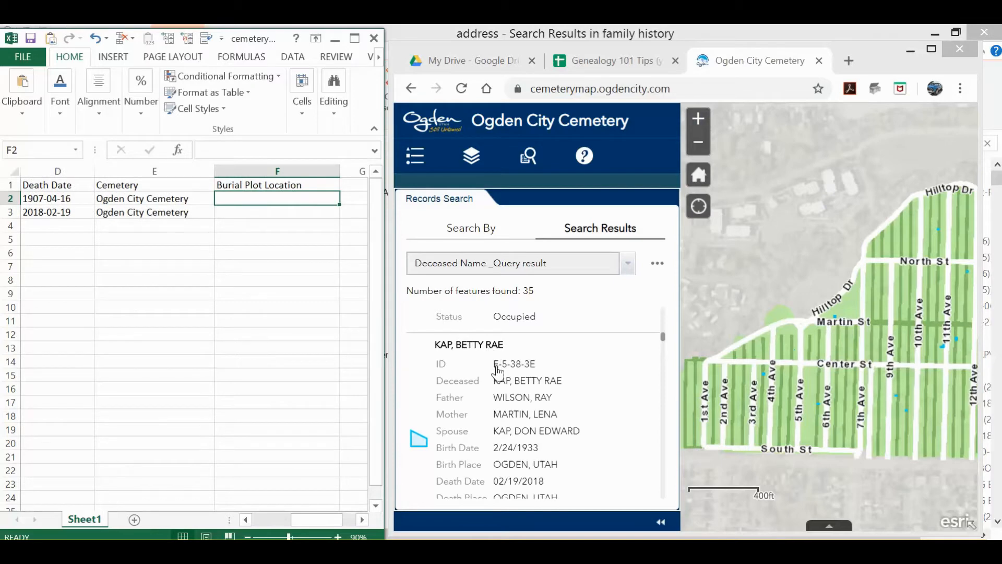
left_click(237, 213)
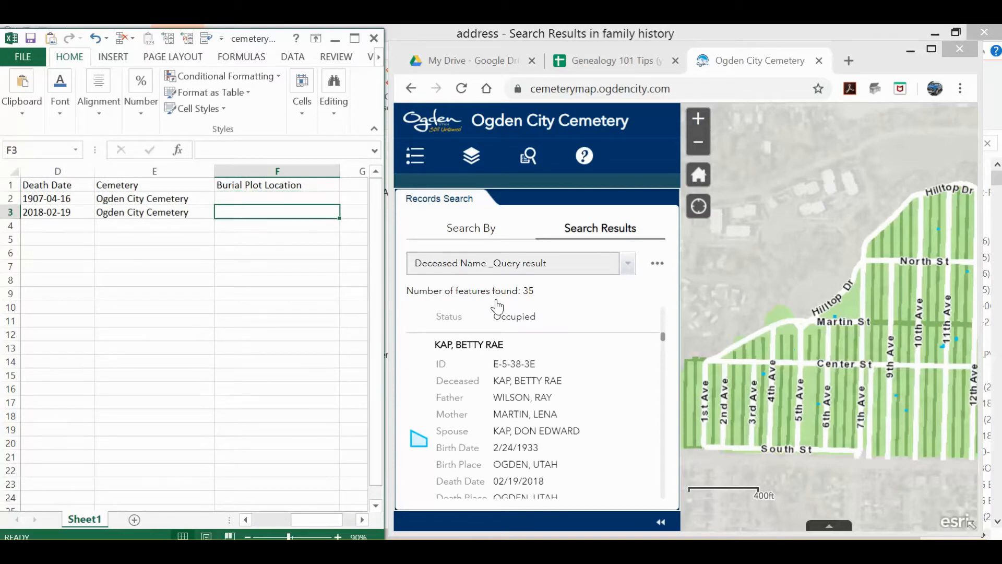
type("E-5")
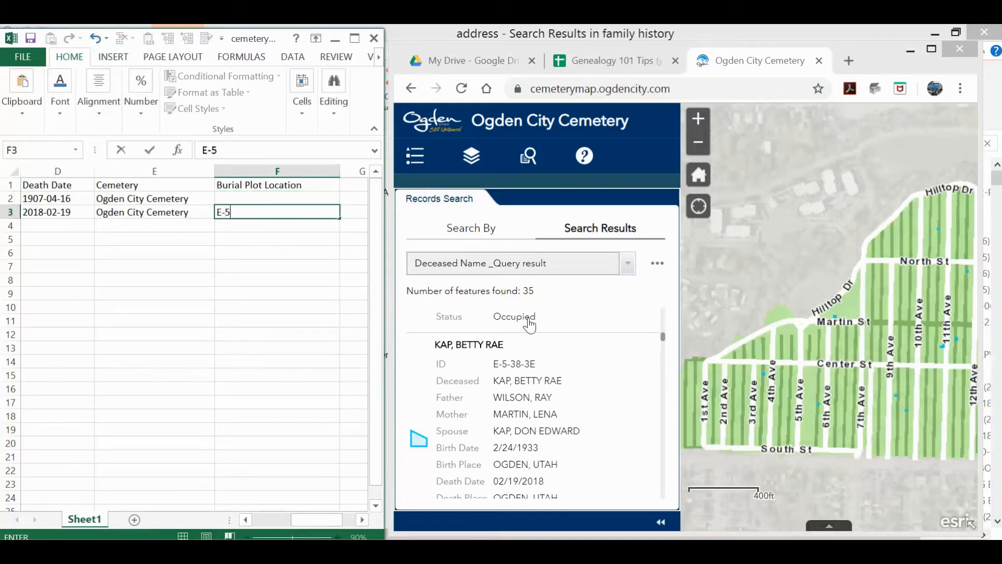
type("-38-3E")
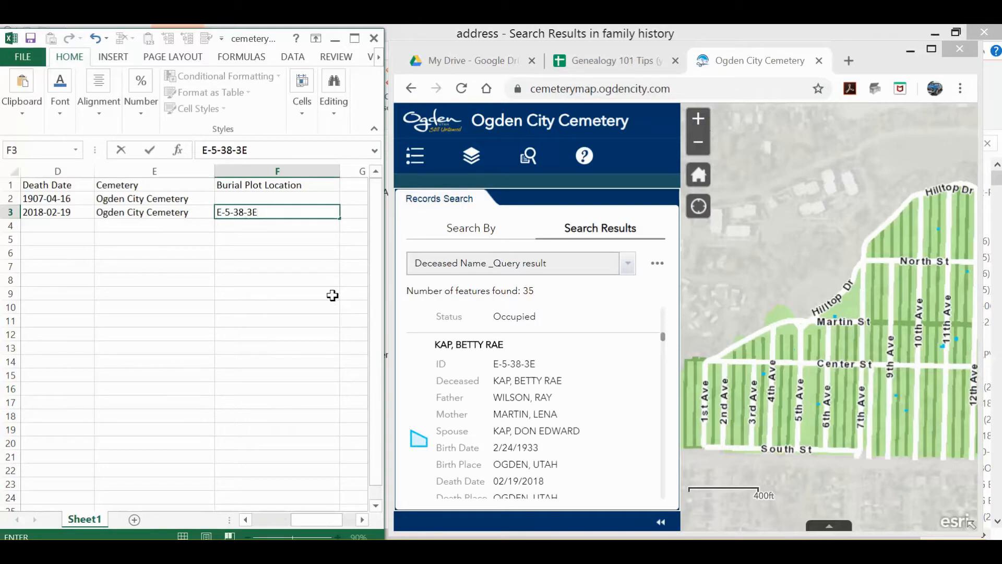
Look up the infant's plot ID in the search results and enter ANNEX-21-15-5W2 in F2 as the burial plot location
left_click(262, 198)
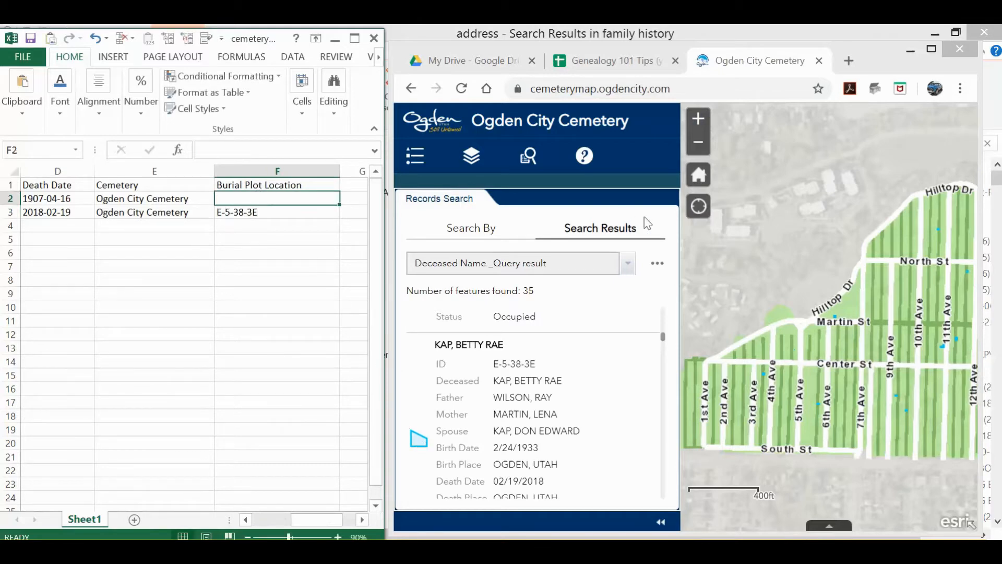
left_click_drag(661, 334, 662, 335)
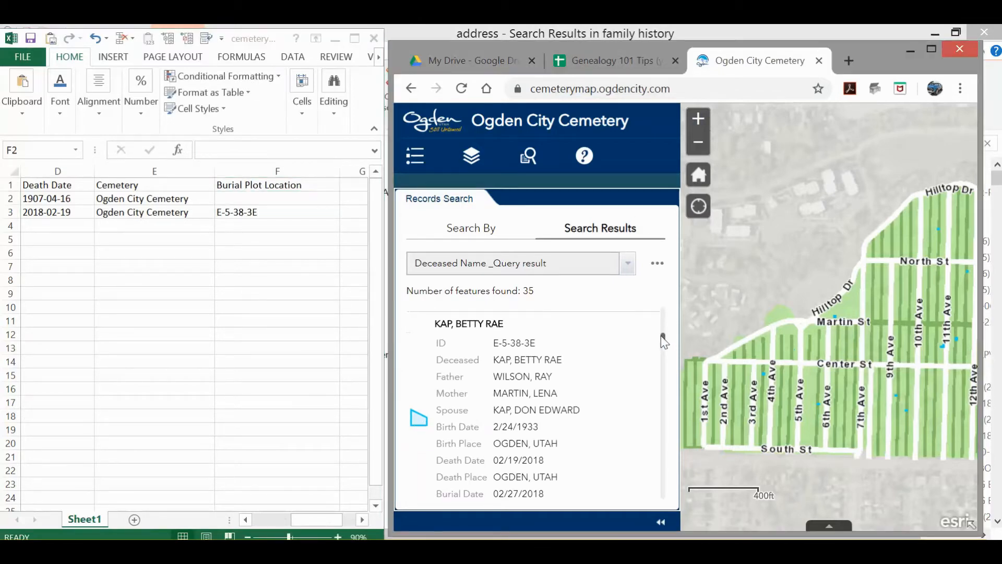
scroll(548, 380, "up", 4)
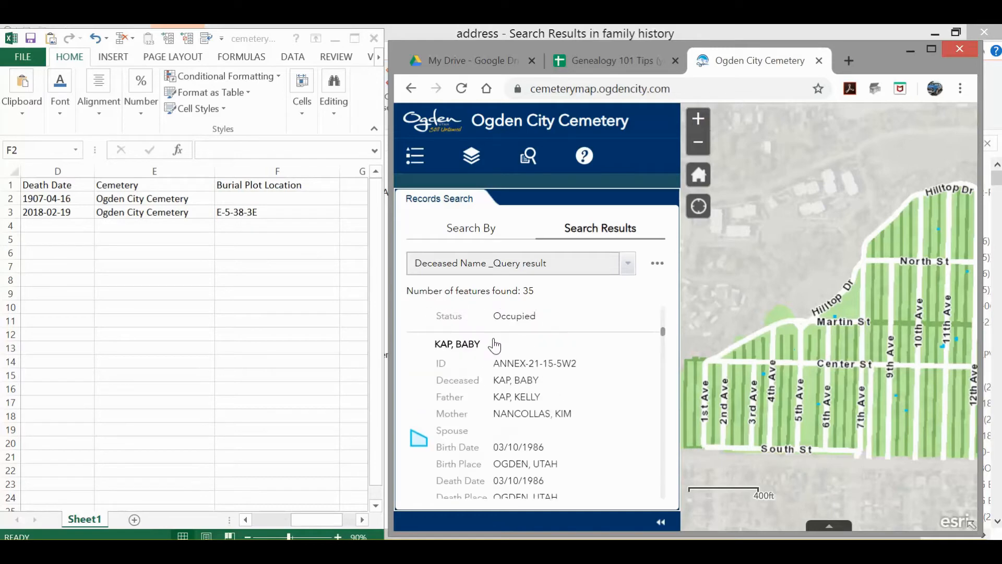
left_click(286, 194)
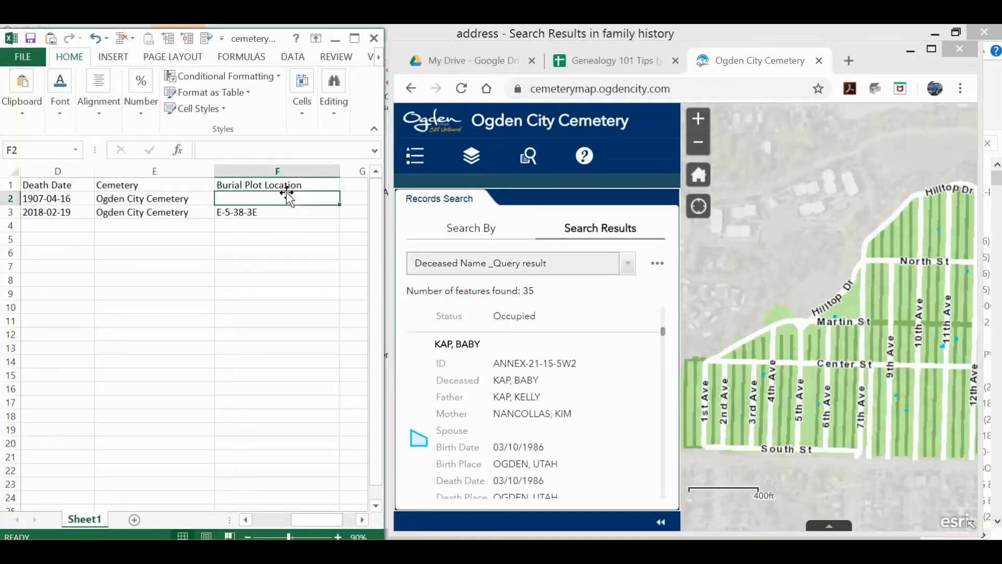
type("ANNEX-2")
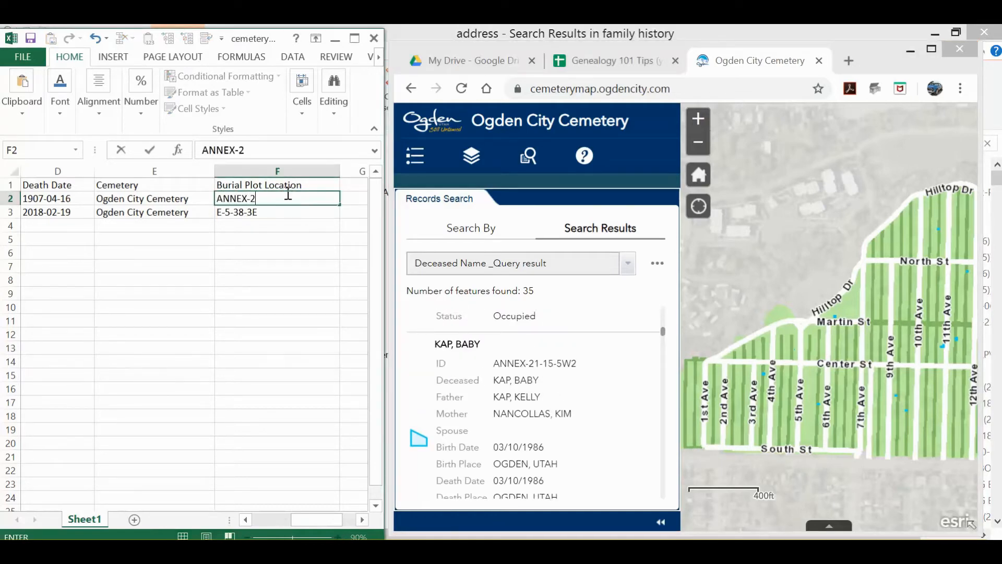
type("1-15-5W2")
key("Return")
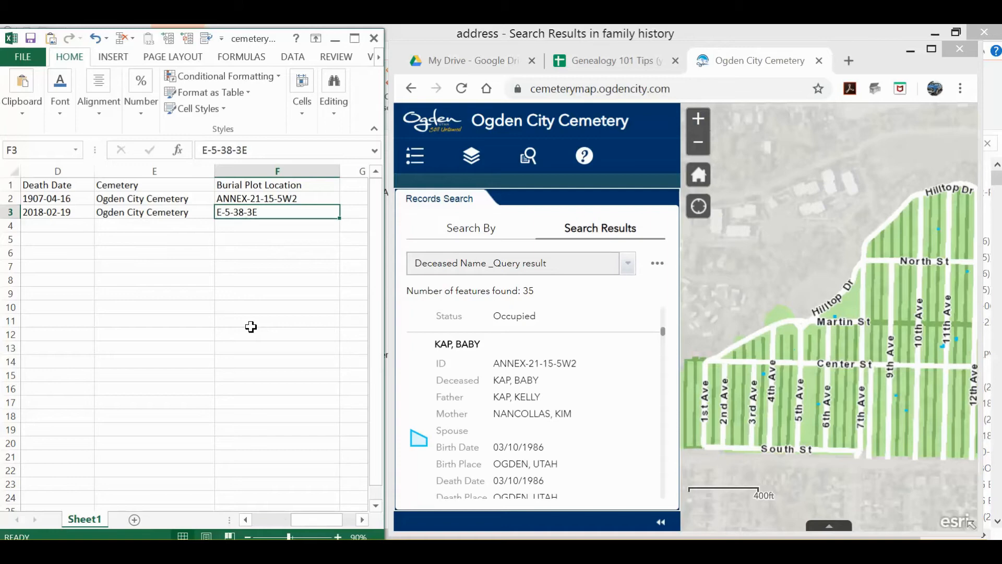
Find the next family member's record in the cemetery search results and select A4 for the new entry
left_click(269, 516)
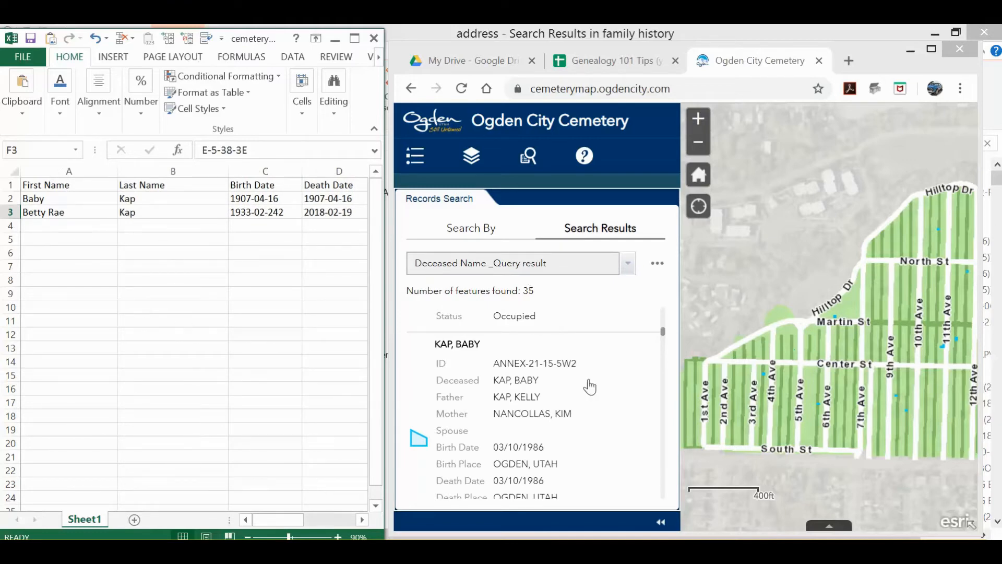
left_click(663, 331)
left_click_drag(663, 331, 663, 347)
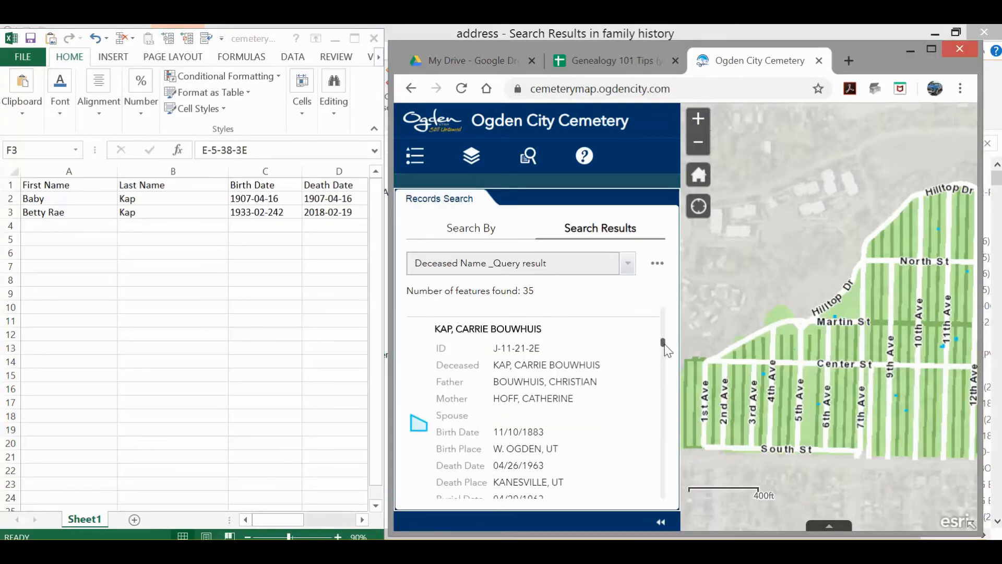
left_click(60, 223)
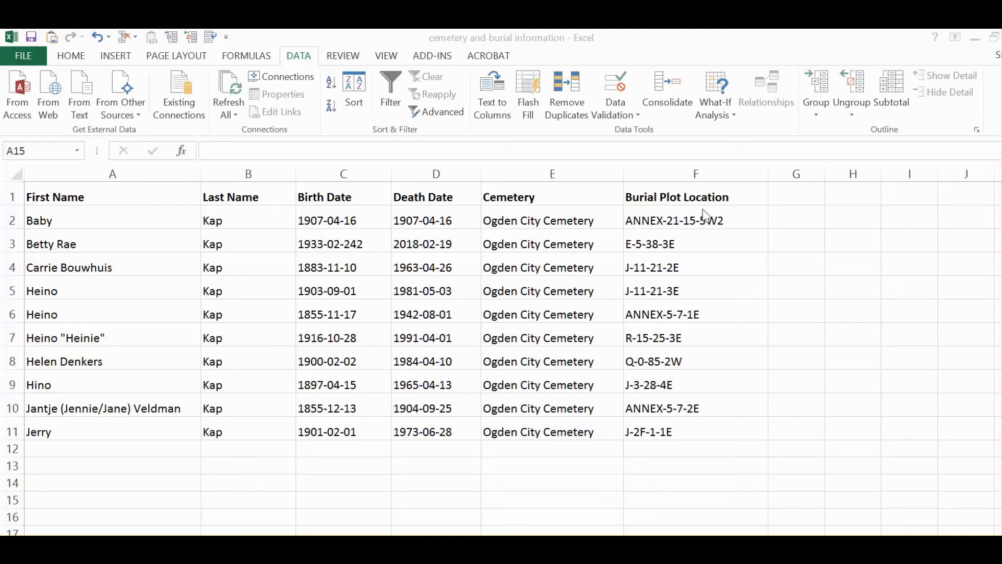
Turn on filtering for the header row of the burial table
left_click(681, 193)
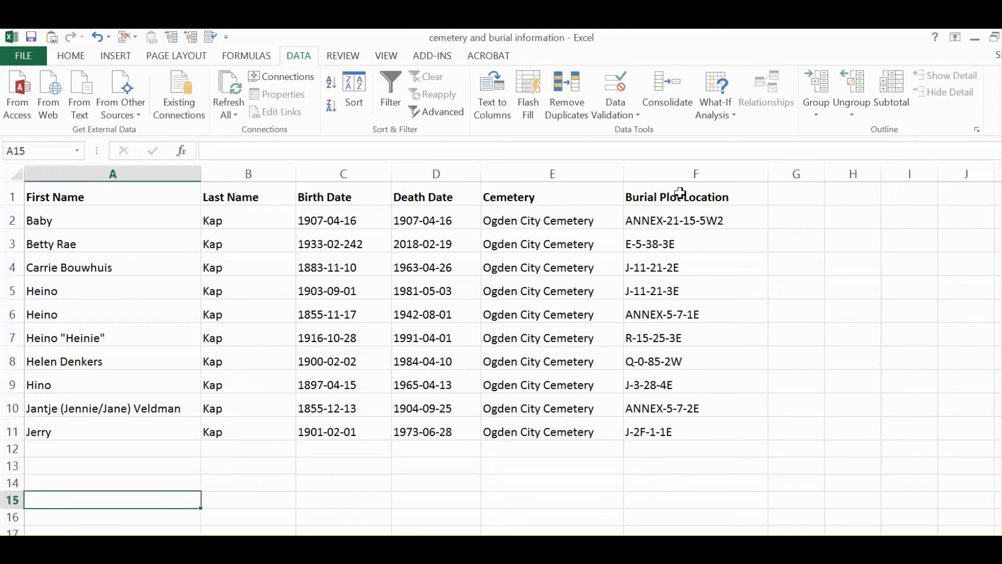
left_click(323, 196)
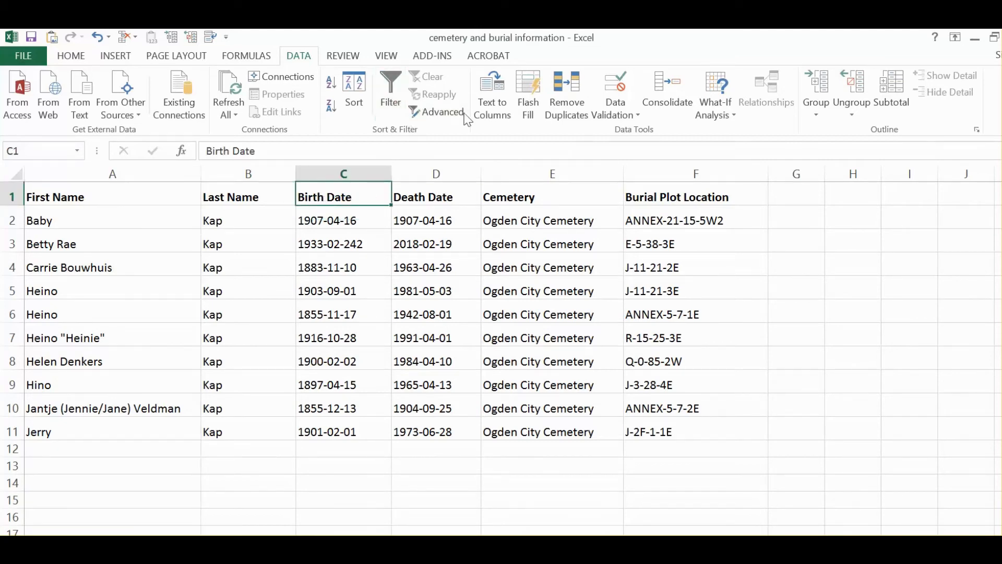
left_click(400, 89)
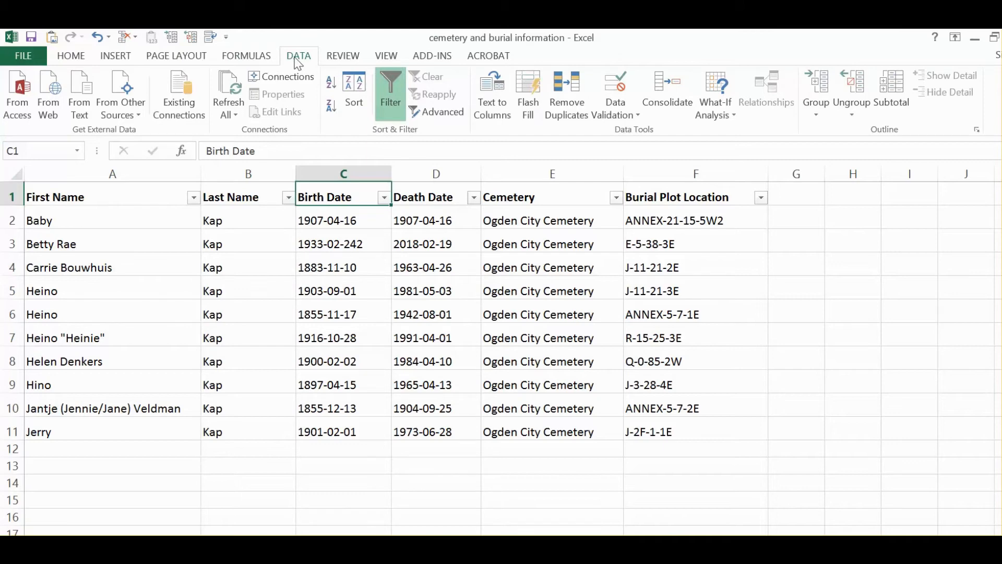
left_click(63, 58)
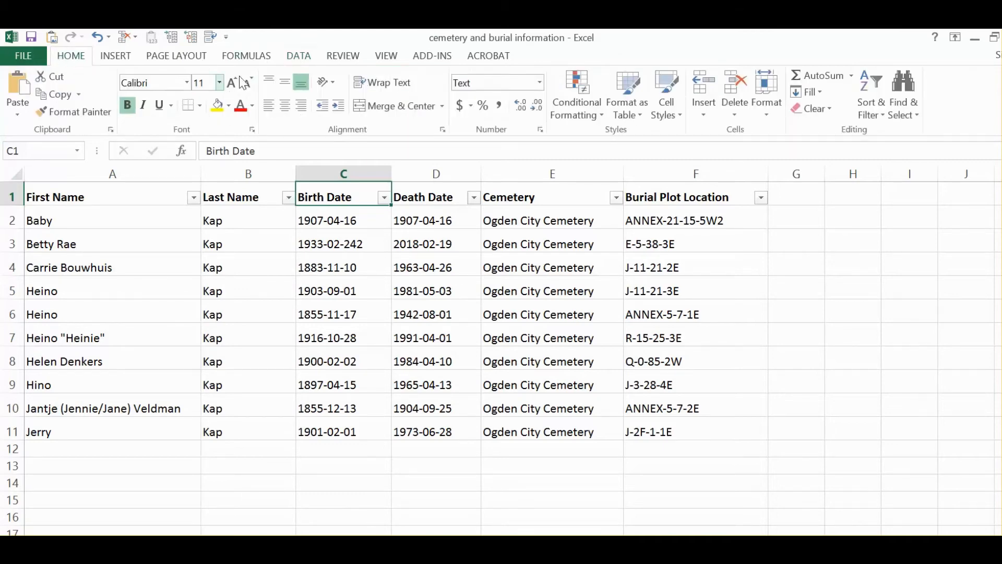
left_click(300, 57)
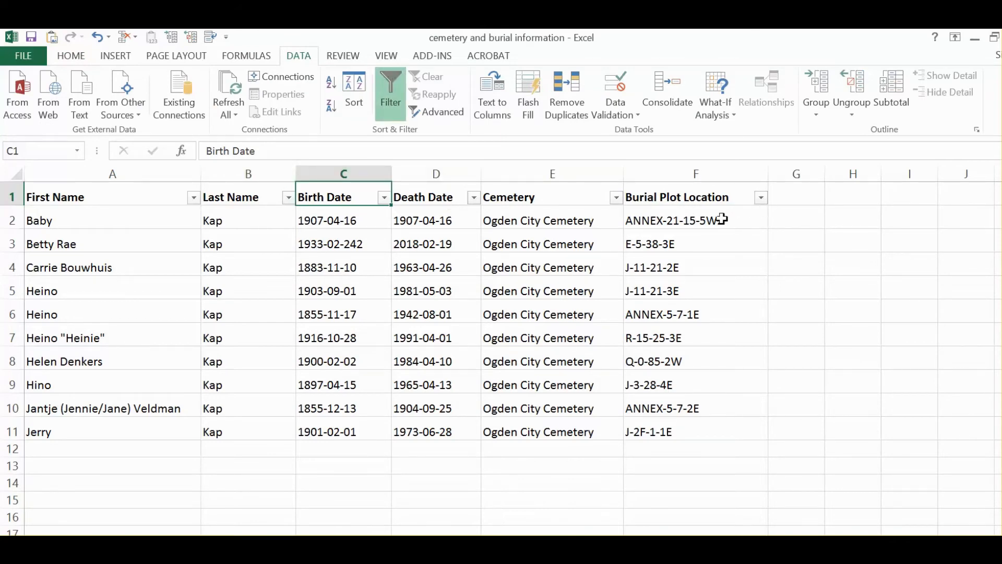
Filter the Burial Plot Location column to rows that contain ANNEX
left_click(762, 199)
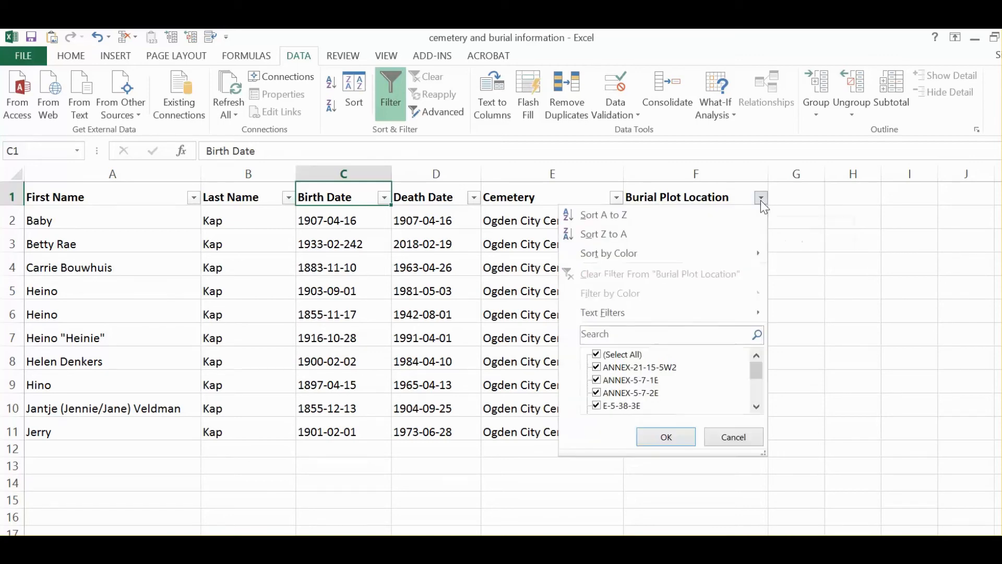
left_click(621, 356)
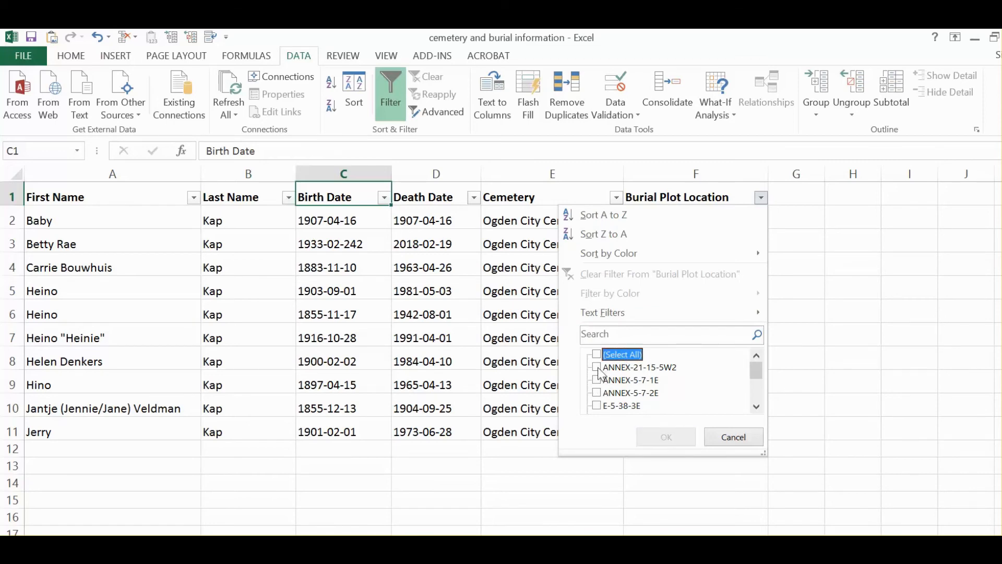
mouse_move(616, 315)
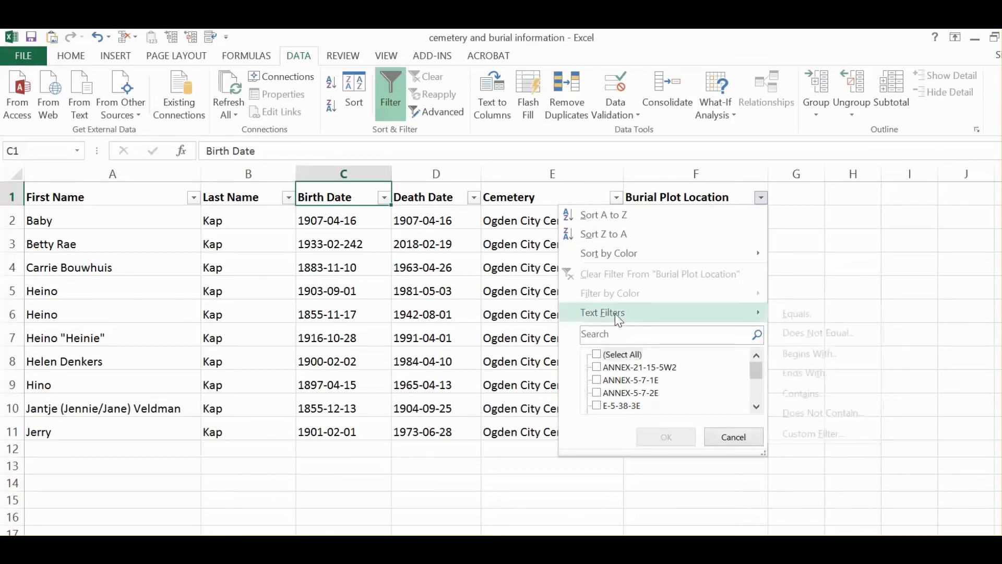
left_click(812, 394)
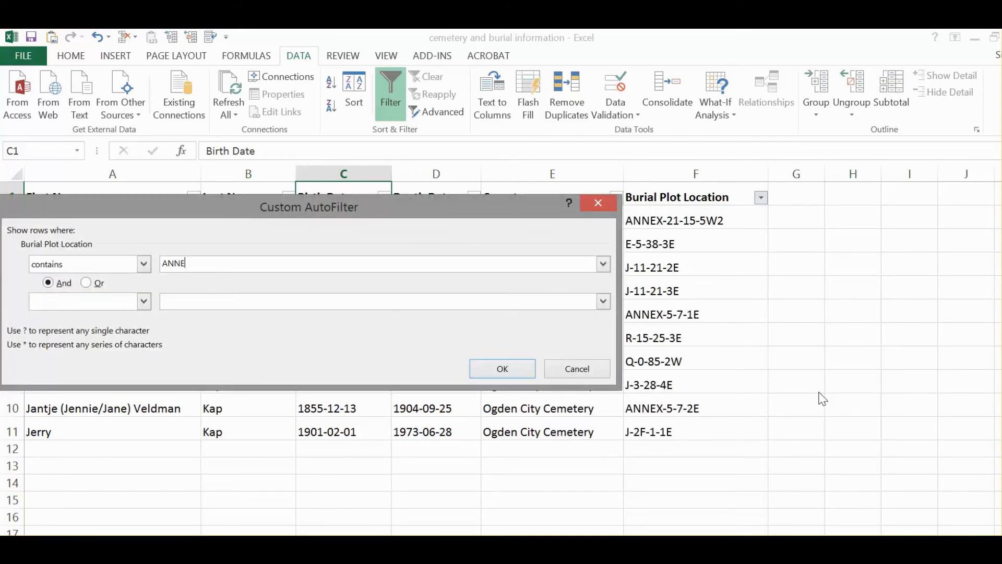
type("ANNEX")
left_click(509, 369)
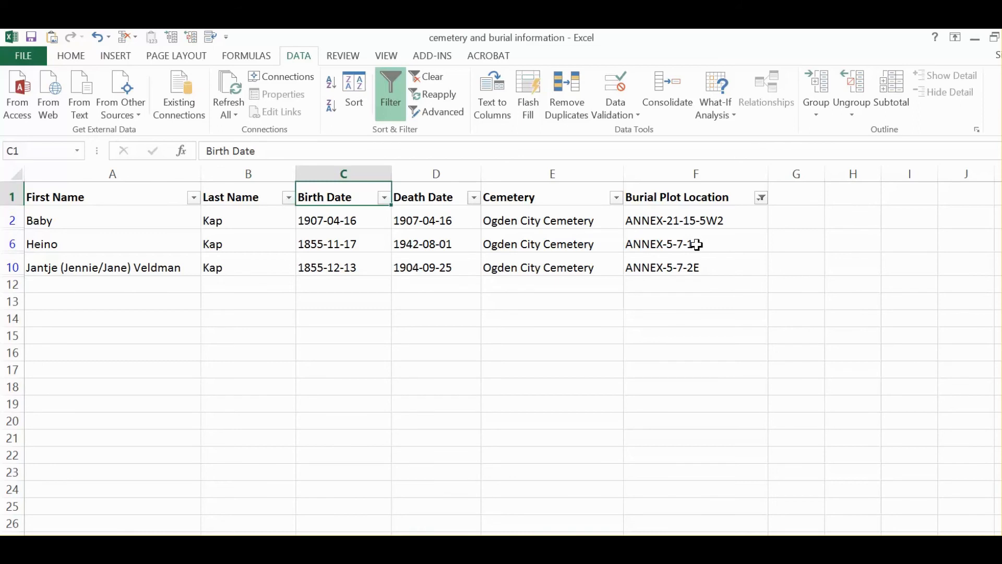
Clear the Burial Plot Location filter and turn filtering off for the table
left_click(762, 200)
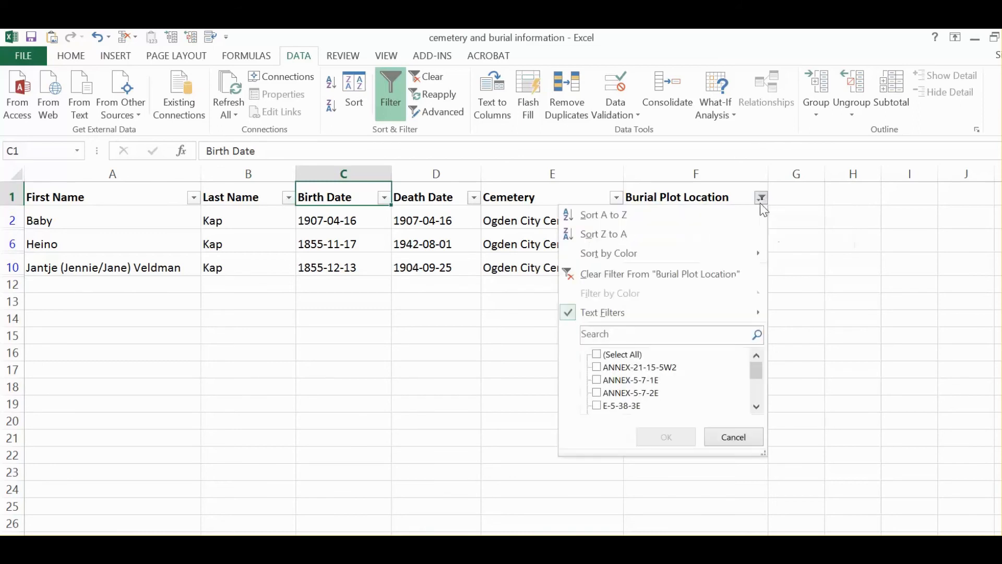
left_click(665, 436)
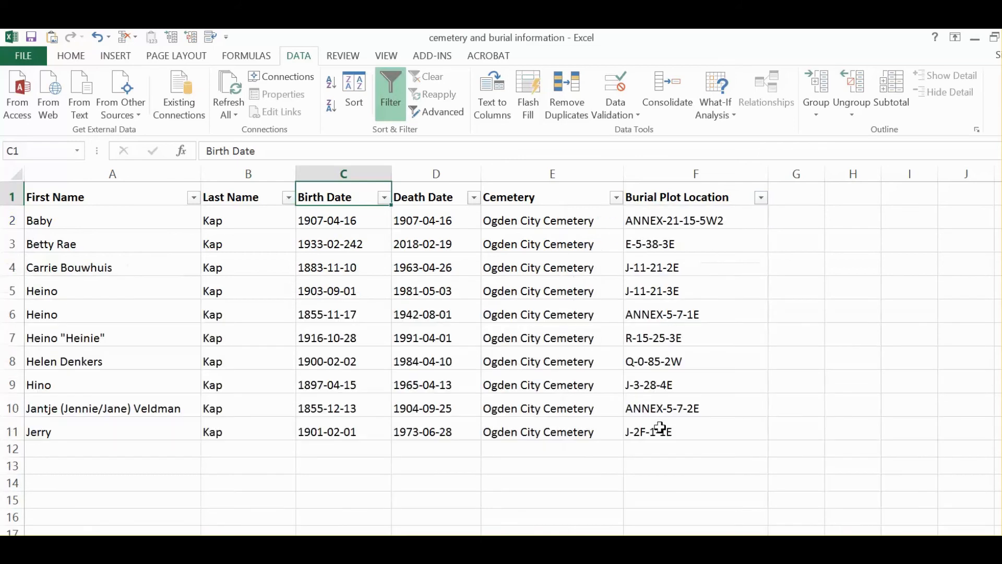
left_click(390, 99)
Sort the burial table by Burial Plot Location values from A to Z, treating the first row as headers
left_click(641, 188)
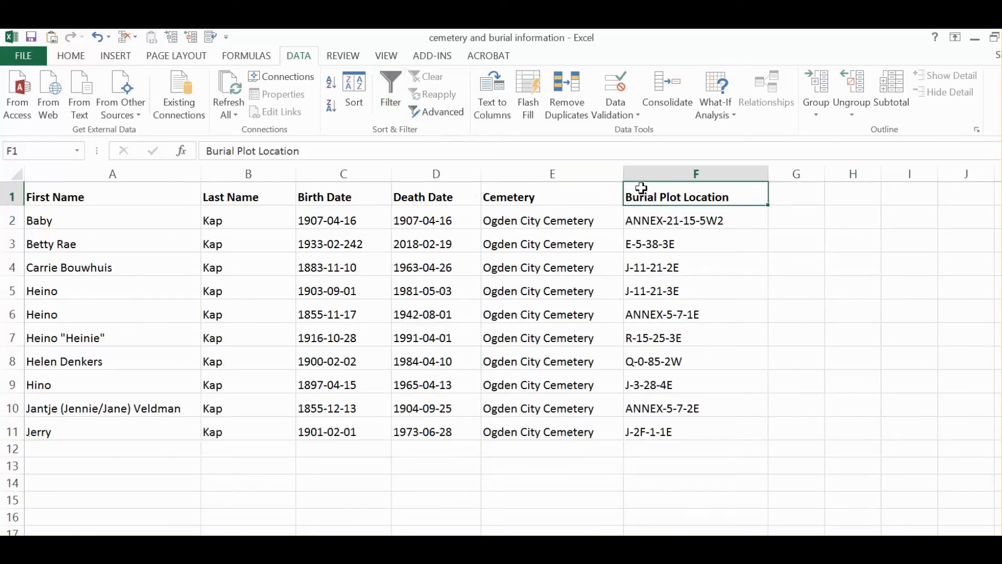
left_click(357, 94)
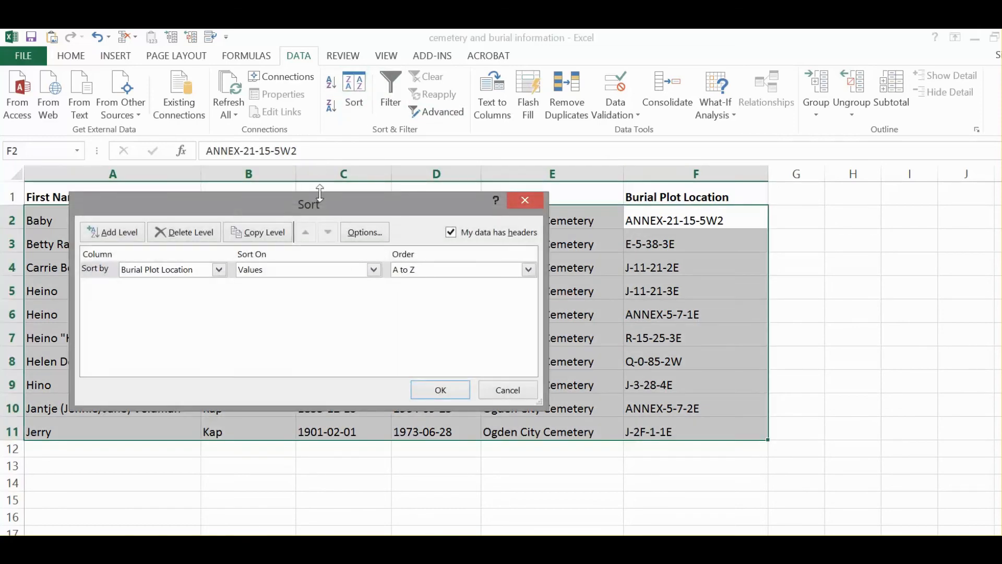
left_click(220, 271)
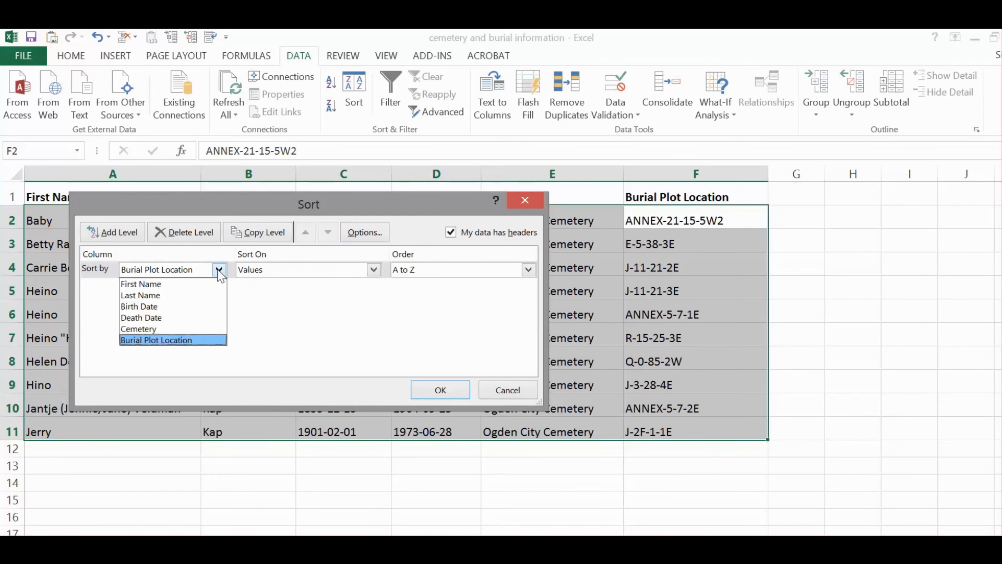
left_click(185, 340)
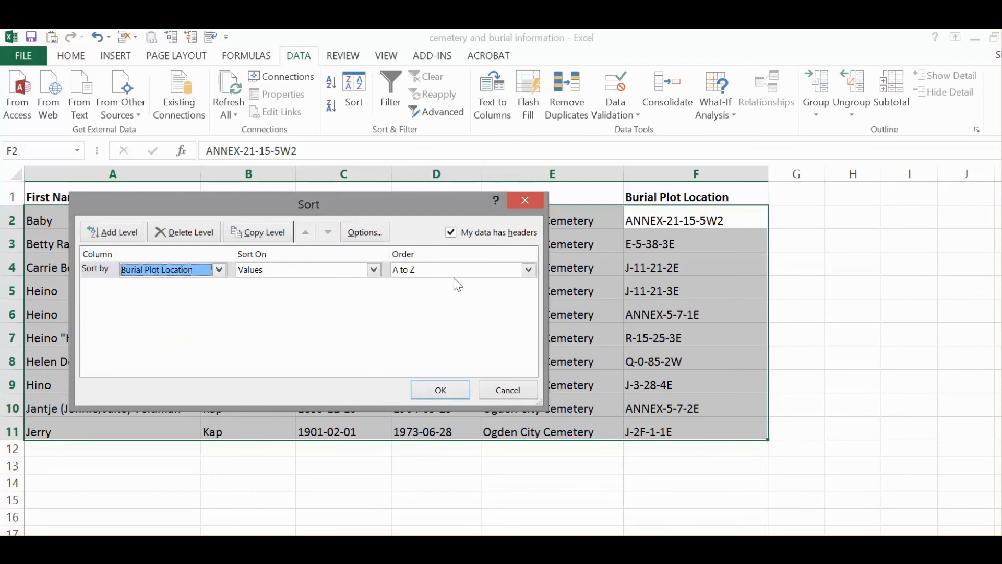
left_click(458, 391)
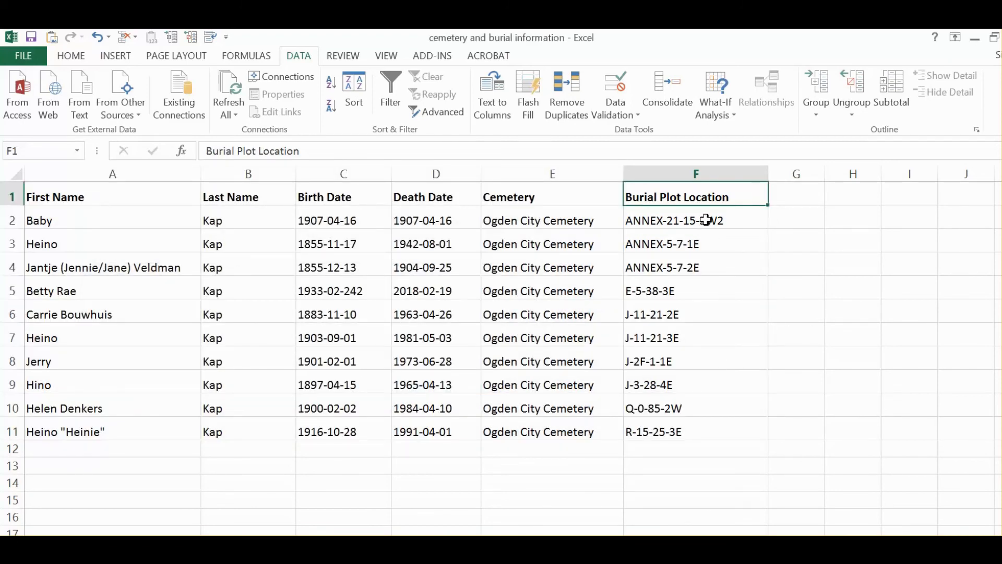
Compare neighbouring burial plots by selecting the two ANNEX-5-7 plots in F3:F4 and the J-section plots in F6:F9
left_click_drag(699, 238, 691, 263)
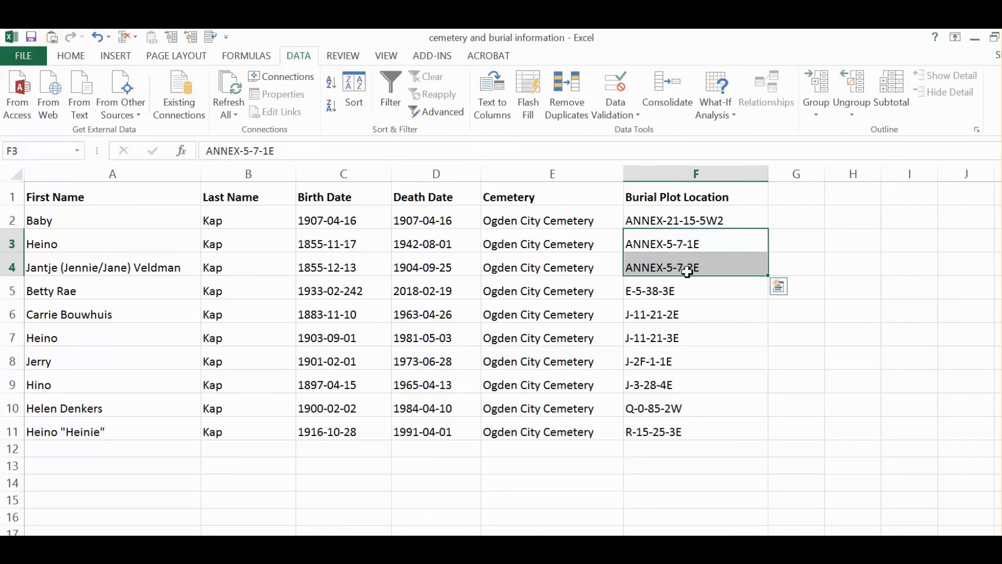
left_click(669, 320)
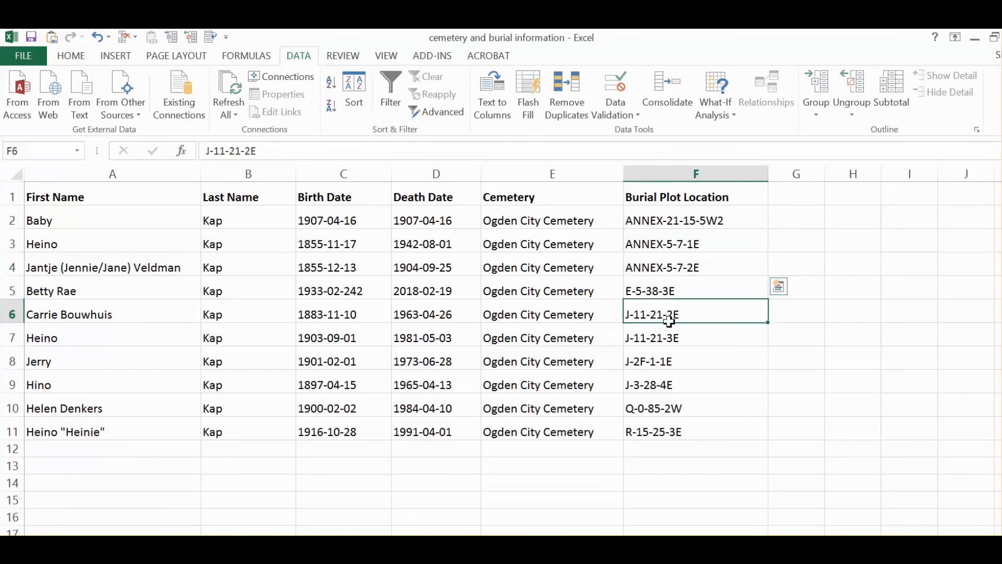
left_click_drag(669, 320, 653, 386)
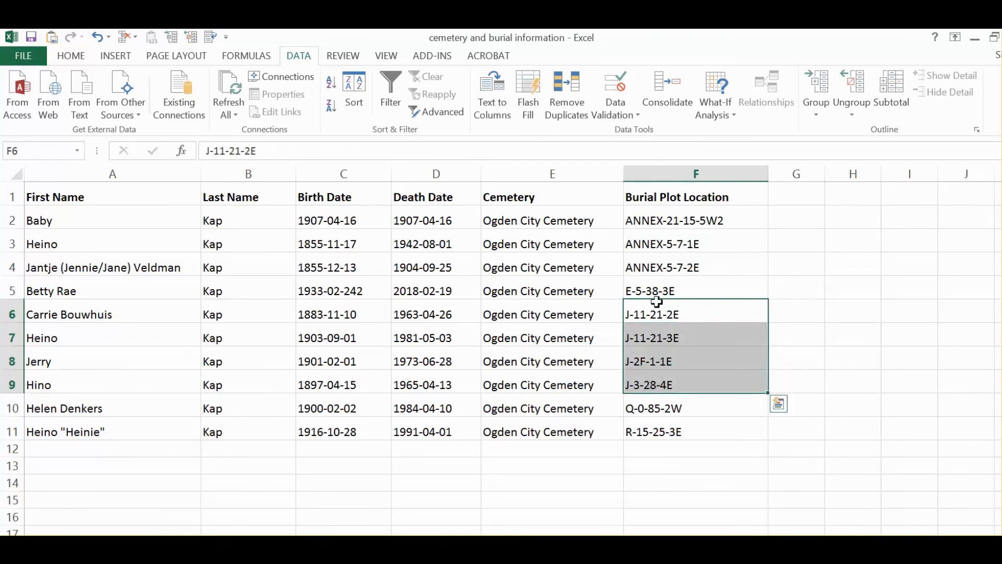